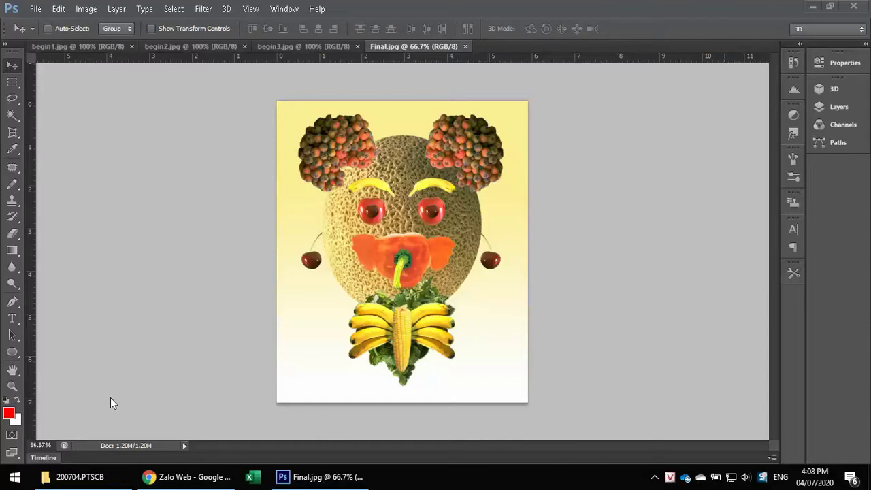
- Bring Photoshop to the front and open the Brush/Pencil tool flyout
left_click(10, 416)
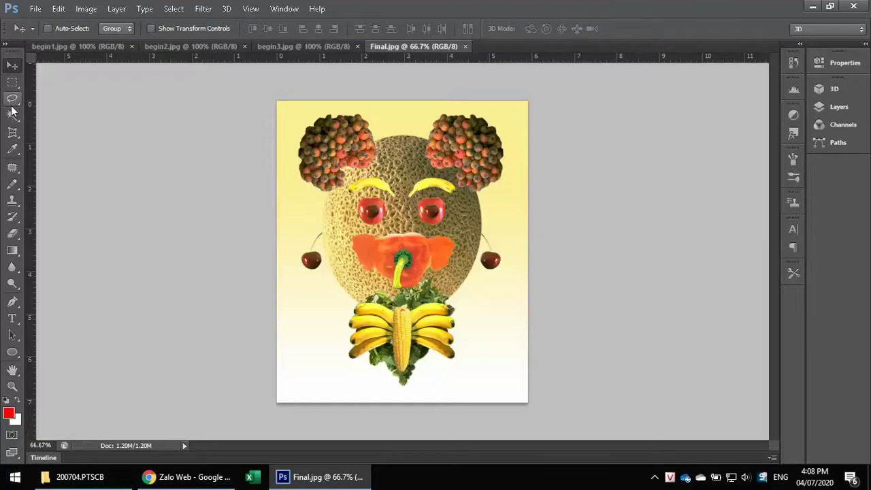
left_click(11, 189)
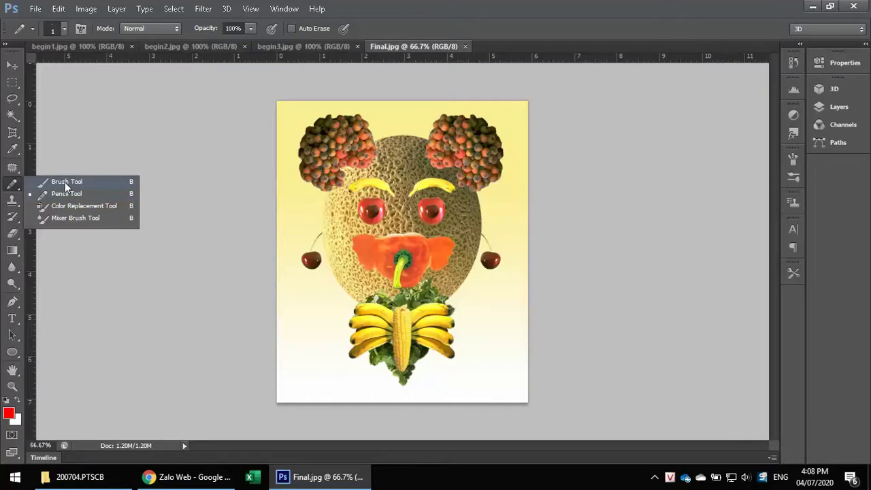
- Select the Brush Tool, paint a red test stroke, then undo it
left_click(67, 183)
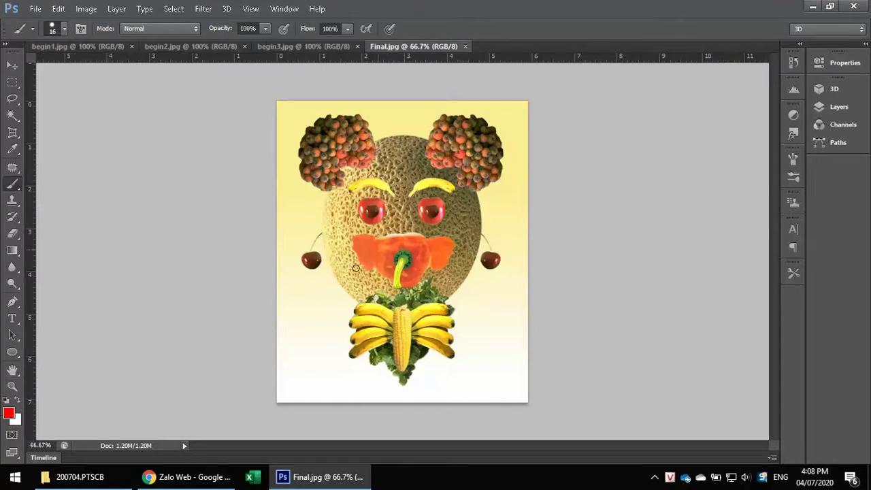
mouse_move(297, 313)
left_mouse_down()
mouse_move(369, 294)
mouse_move(468, 289)
left_mouse_up()
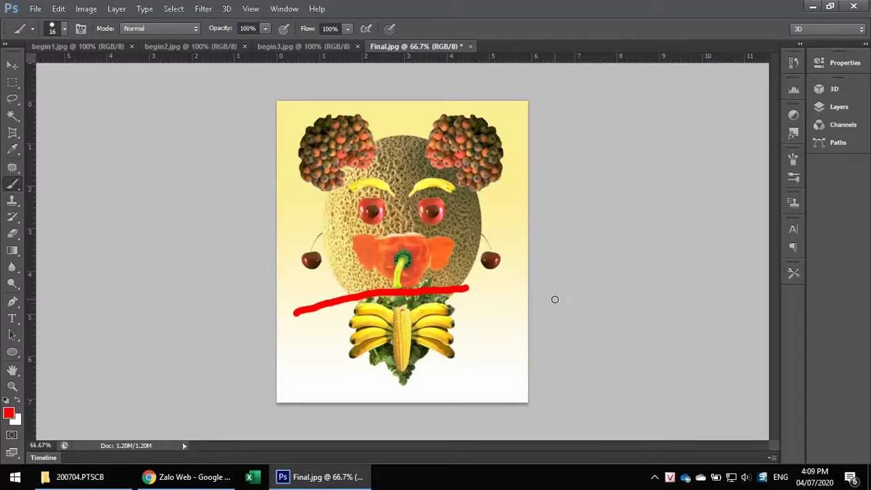
key("ctrl+z")
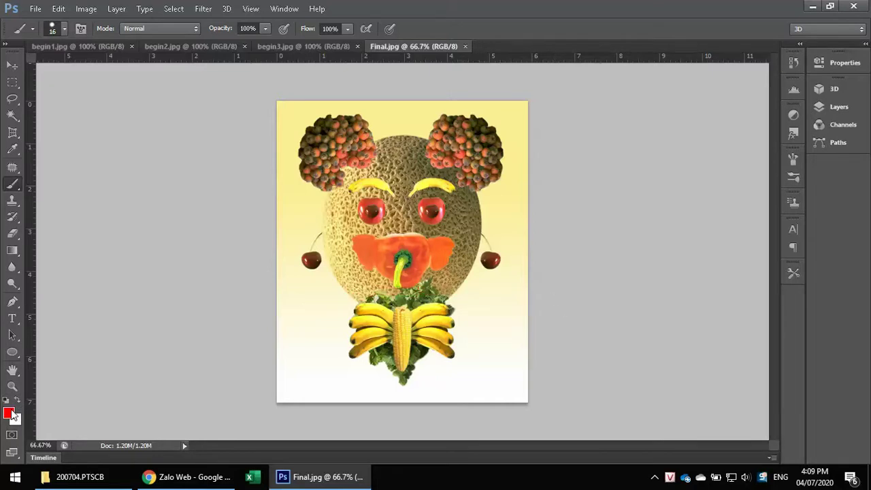
- Set the foreground colour to yellow, test-paint and undo, and cancel the background picker
left_click(9, 413)
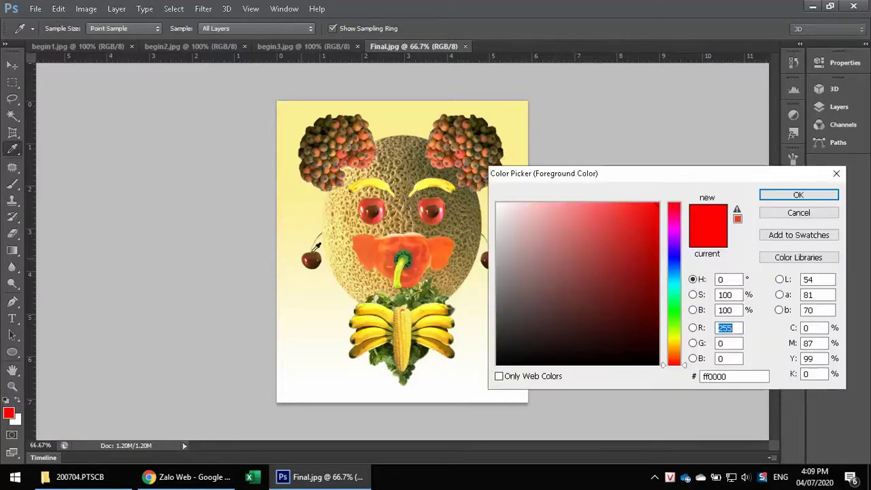
left_click(673, 342)
left_click(647, 214)
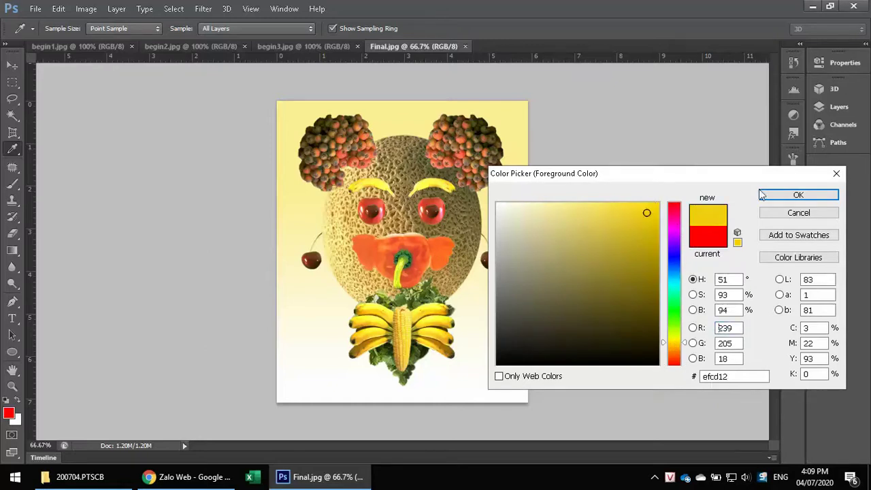
key("Return")
left_click_drag(303, 303, 490, 211)
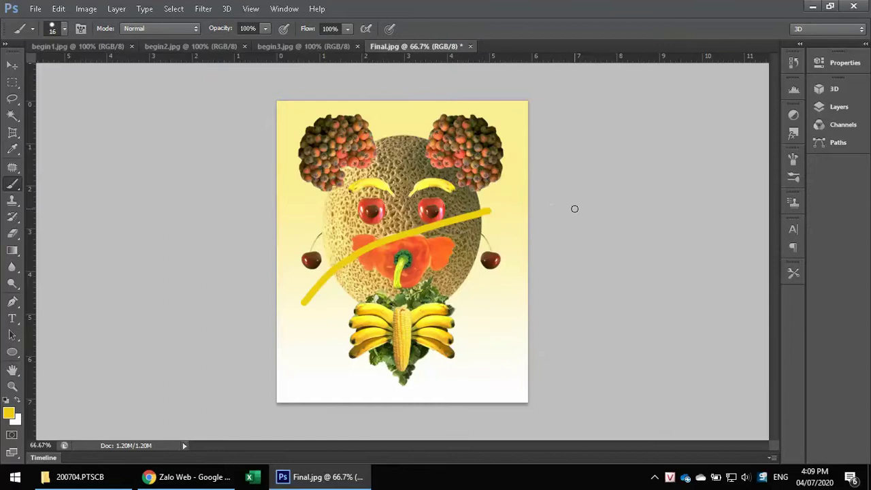
key("ctrl+z")
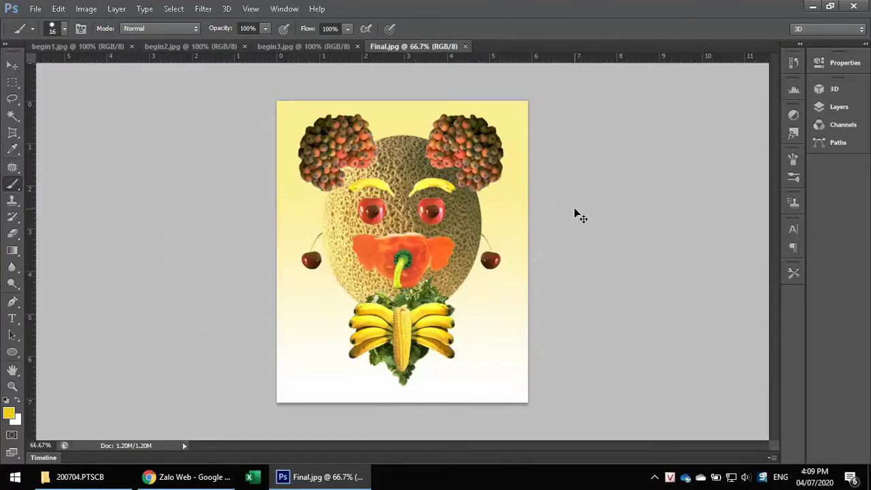
left_click(17, 423)
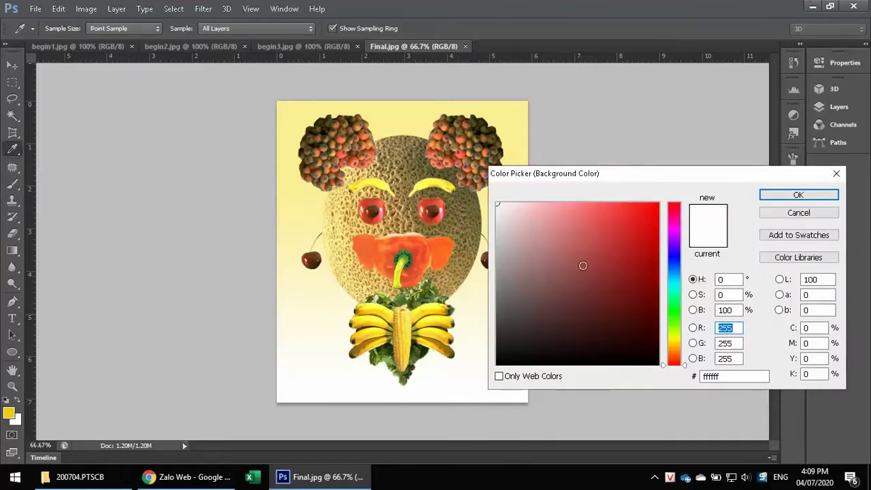
left_click(770, 214)
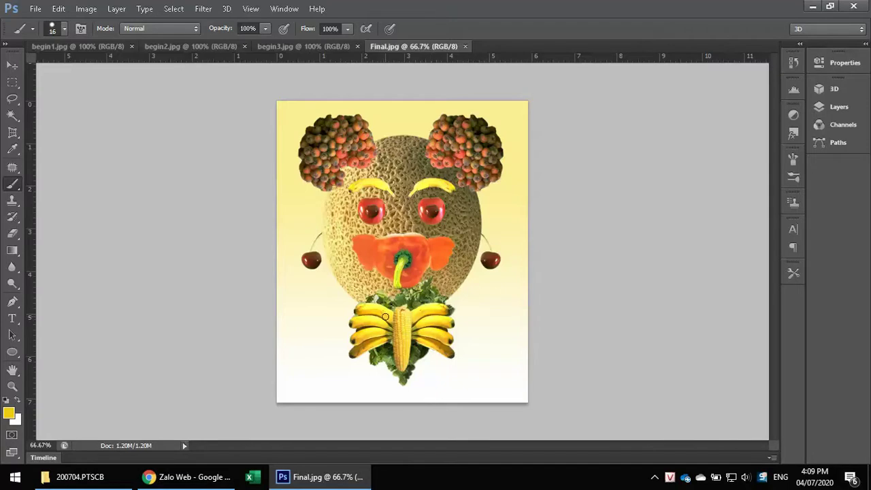
- Create a new document from the Final.jpg preset at 5.91 × 7.09 inches, 100 ppi
left_click(36, 8)
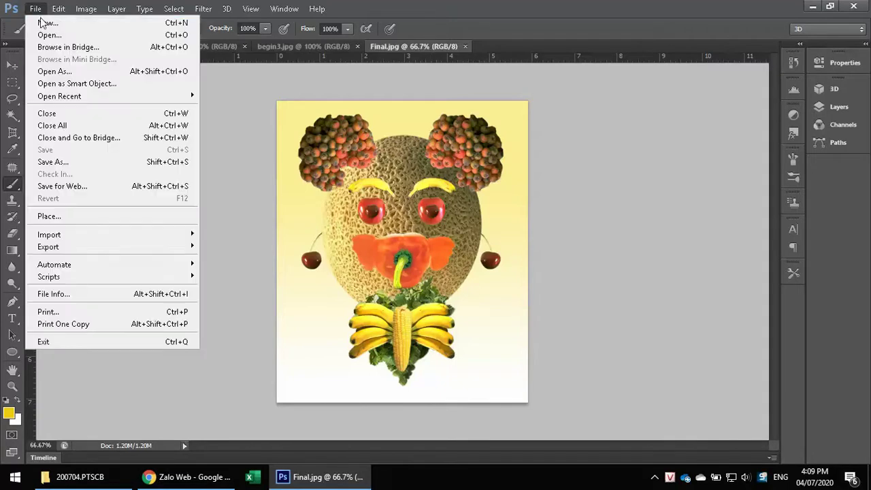
left_click(41, 23)
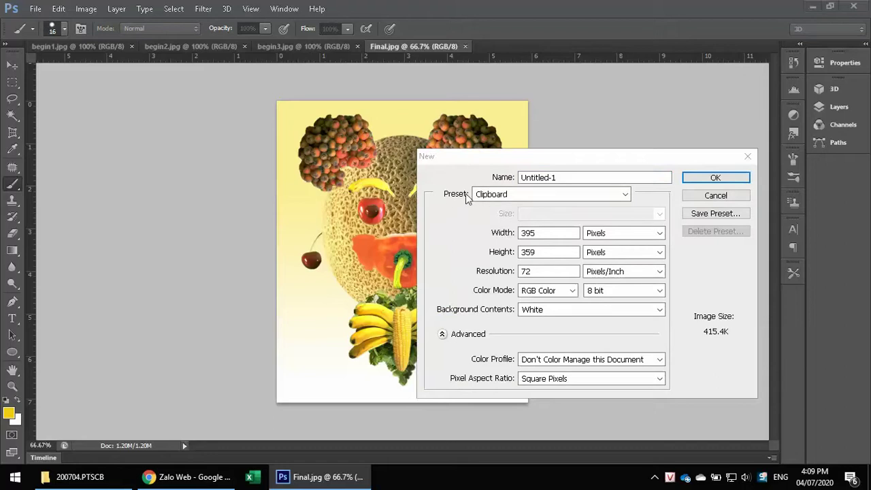
left_click(490, 195)
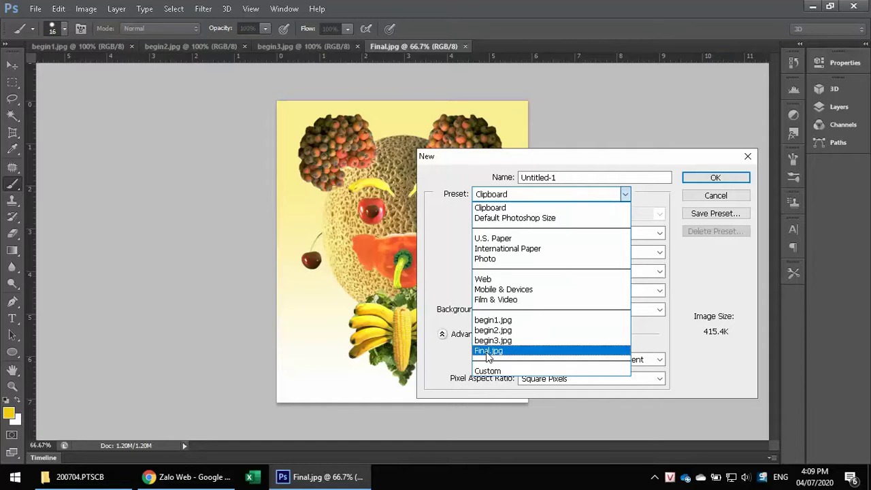
left_click(487, 351)
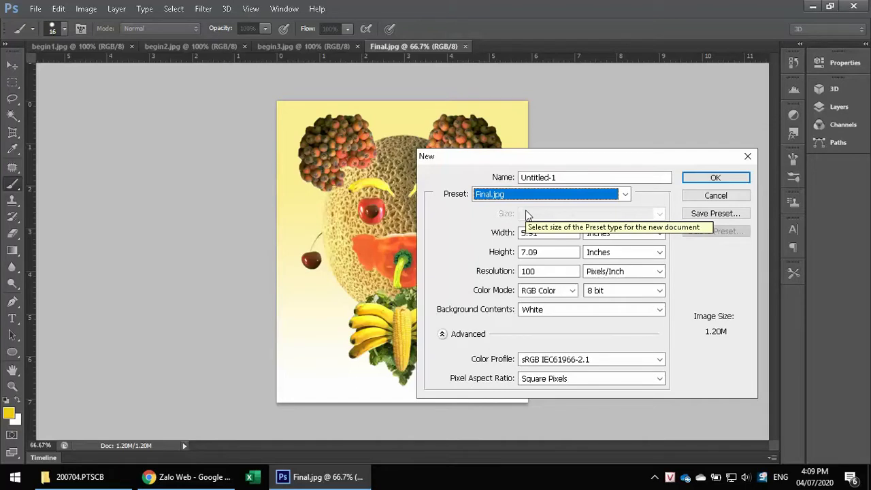
left_click(624, 195)
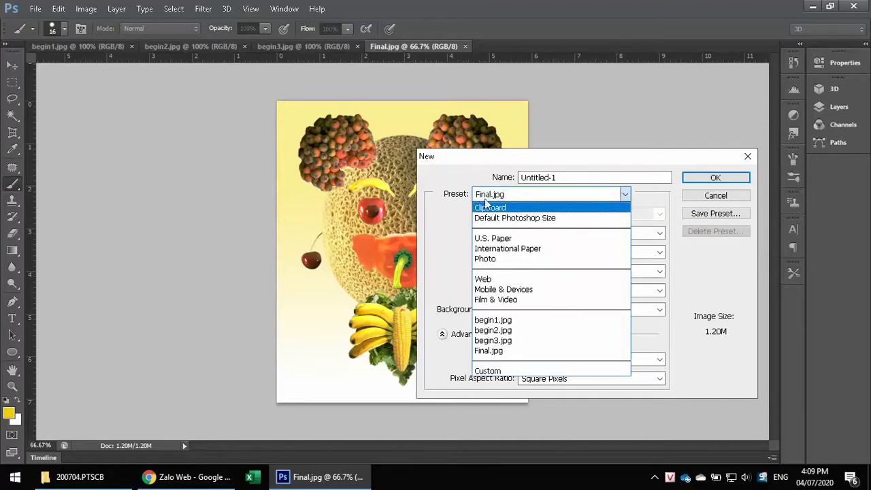
left_click(517, 351)
left_click(723, 178)
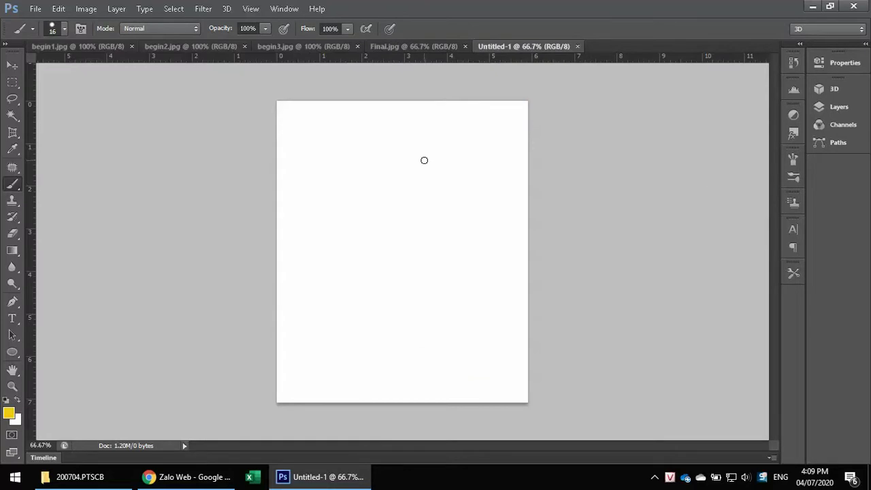
- On Final.jpg, sample several colours with the Eyedropper, ending at the top-left yellow corner
left_click(416, 44)
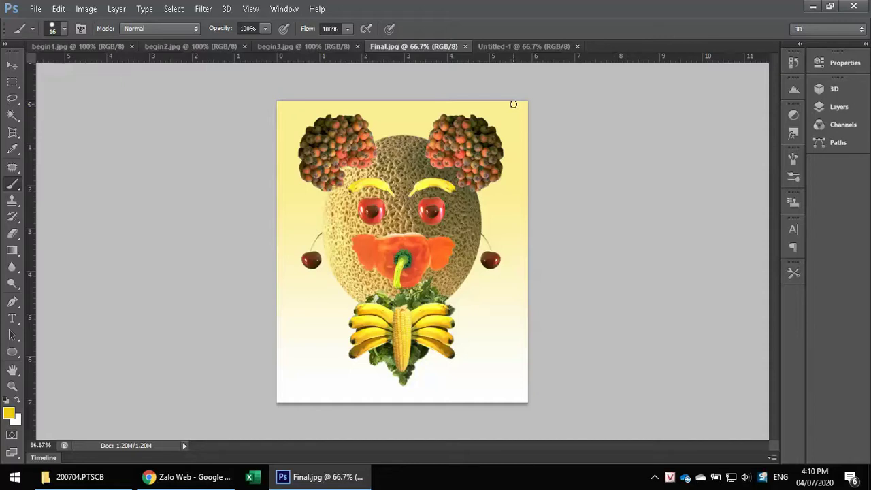
left_click(14, 150)
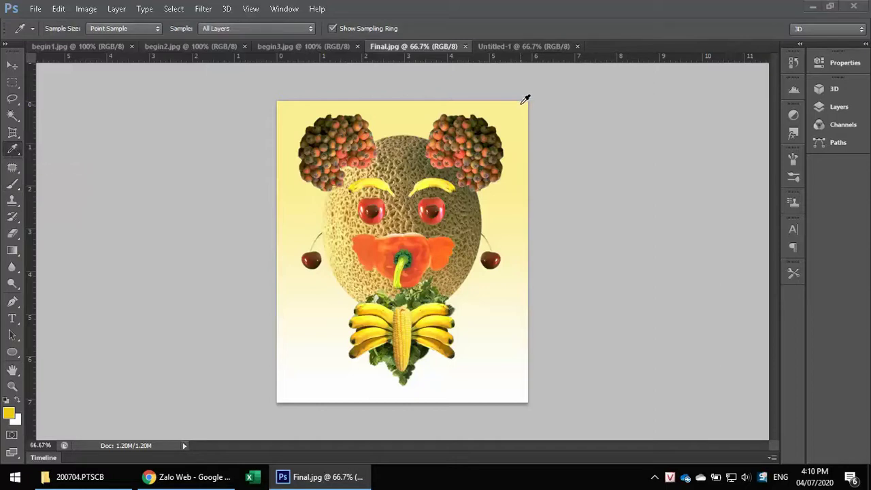
left_click(491, 288)
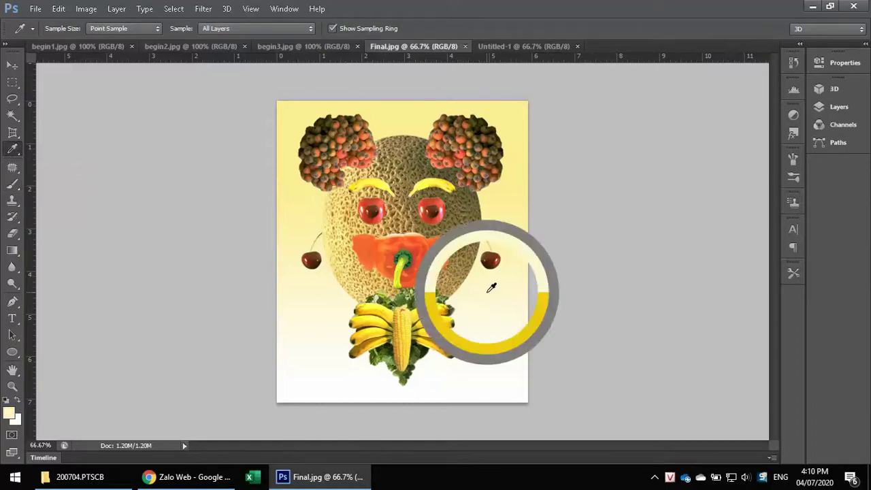
left_click(493, 257)
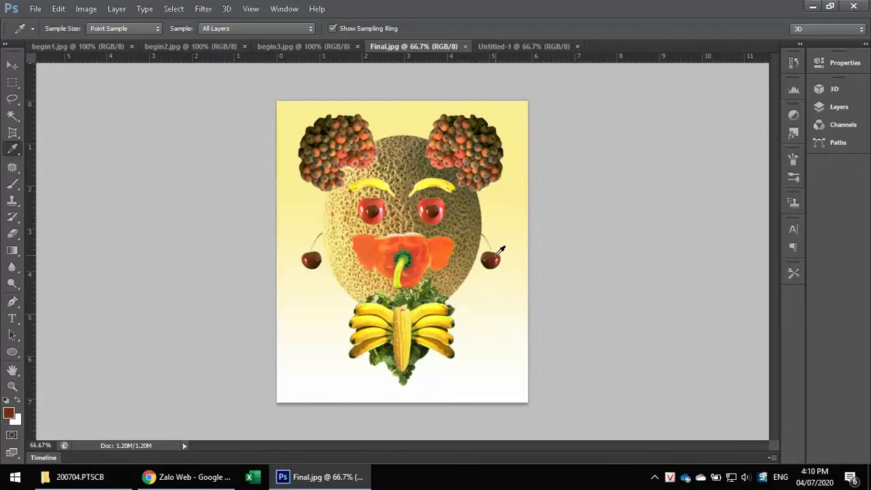
left_click(439, 196)
left_click(526, 101)
left_click(525, 102)
left_click(315, 259)
left_click(367, 201)
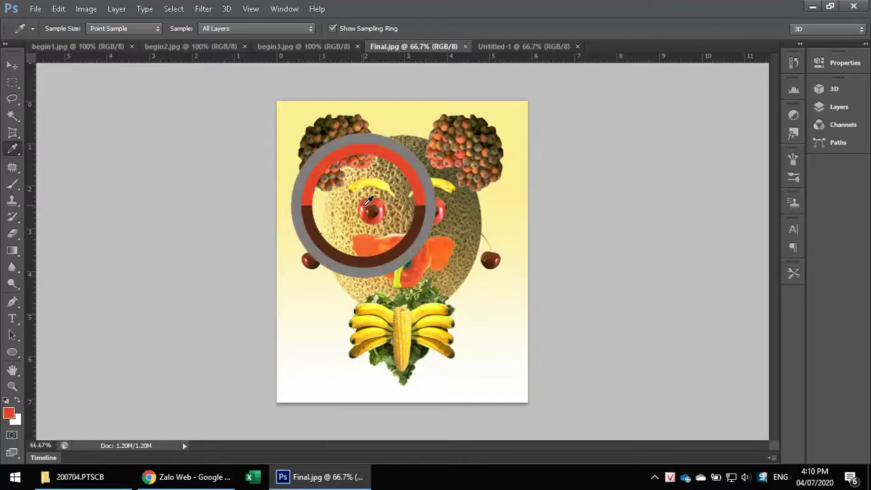
left_click(345, 136)
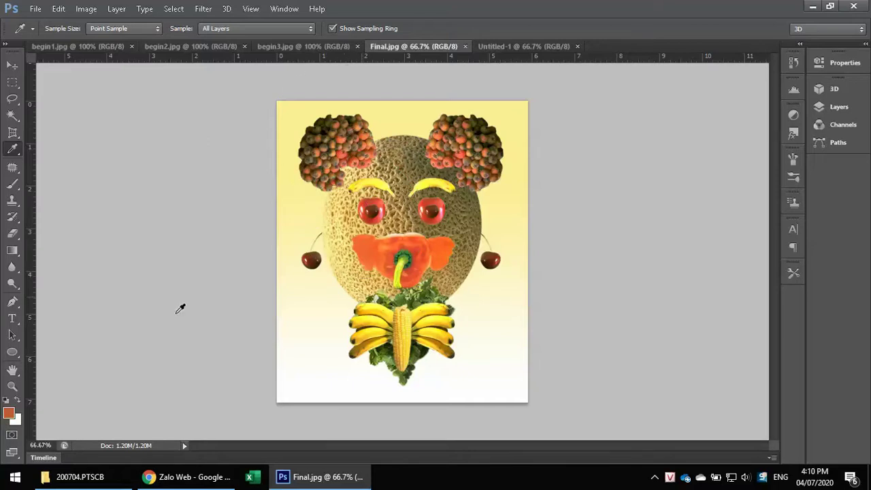
left_click(289, 133)
left_click(281, 102)
- Confirm the pale yellow #fcee95 as the foreground colour in the Color Picker
left_click(12, 414)
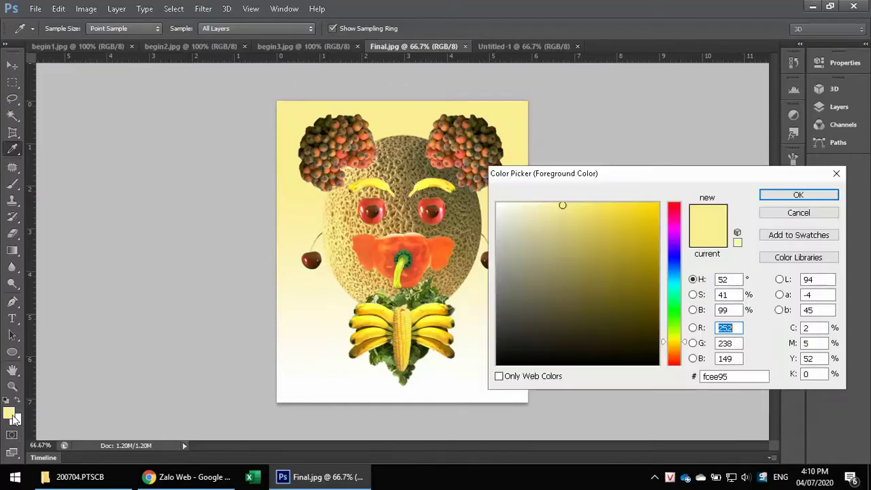
left_click_drag(670, 175, 773, 111)
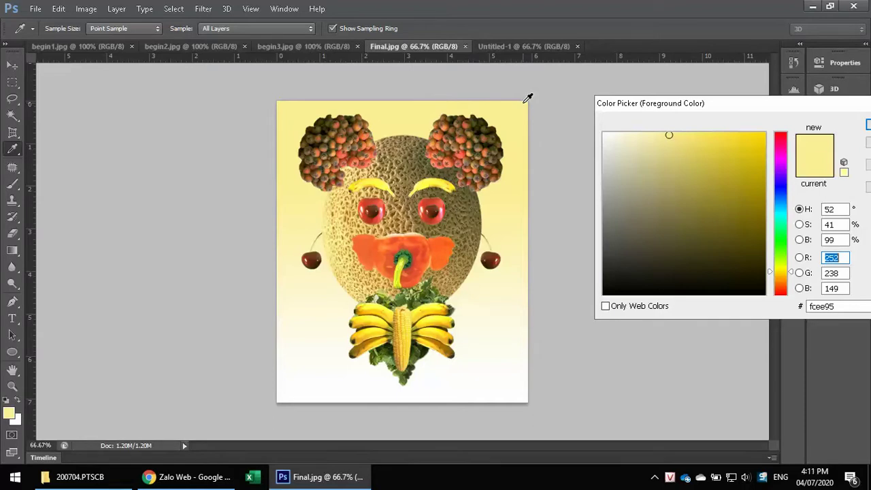
left_click_drag(762, 103, 535, 91)
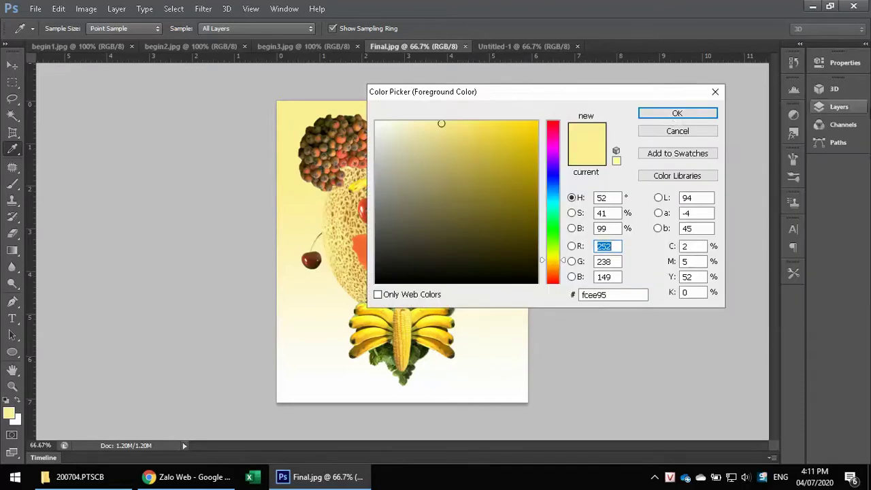
left_click(668, 112)
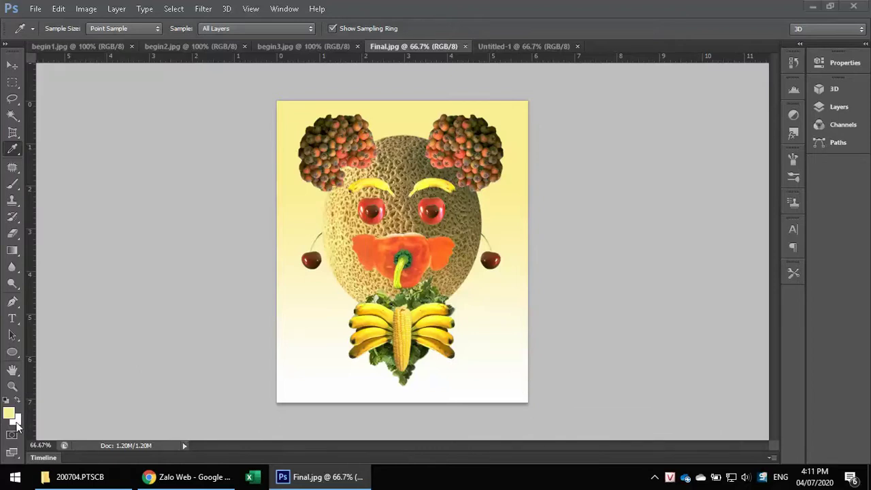
- On Untitled-1, expand the Layers panel and add Layer 1 above the Background
left_click(537, 46)
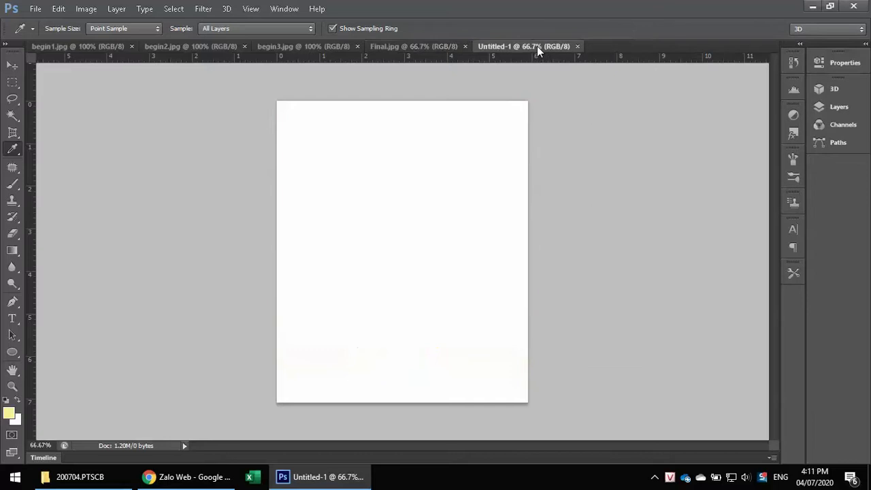
left_click(839, 111)
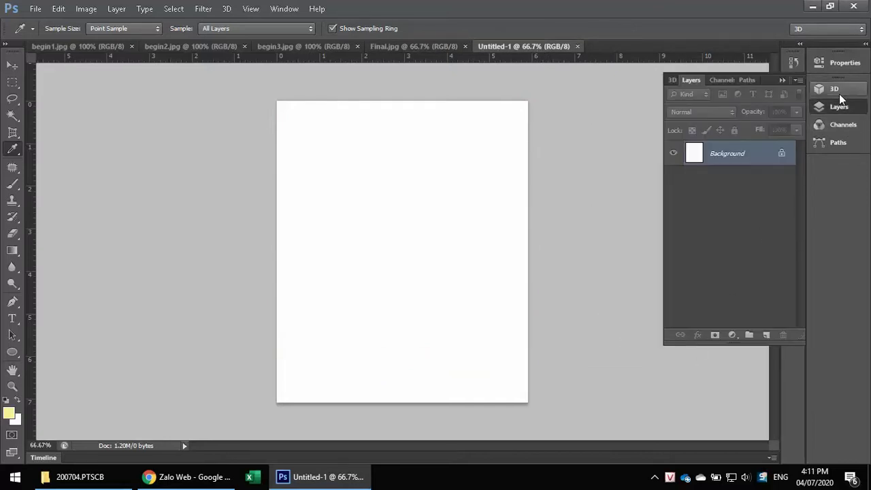
left_click(865, 45)
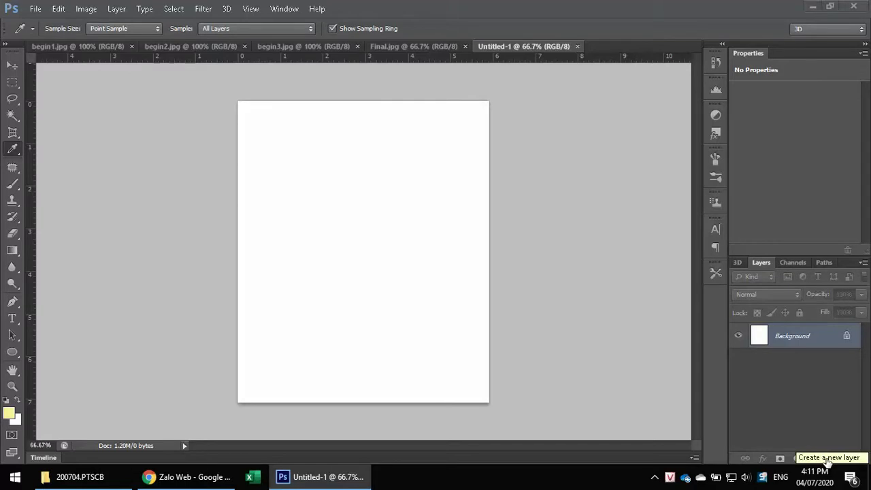
left_click(831, 460)
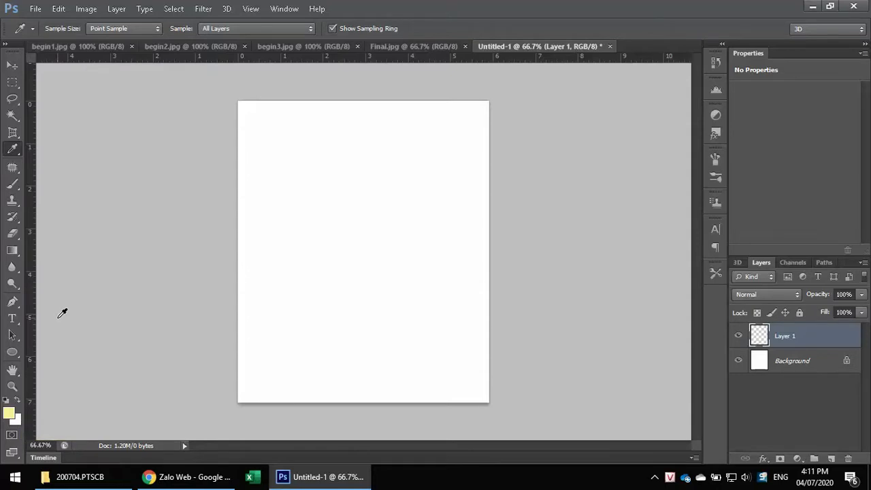
- Fill Layer 1 of Untitled-1 with the pale yellow foreground using the Paint Bucket Tool
left_click(12, 252)
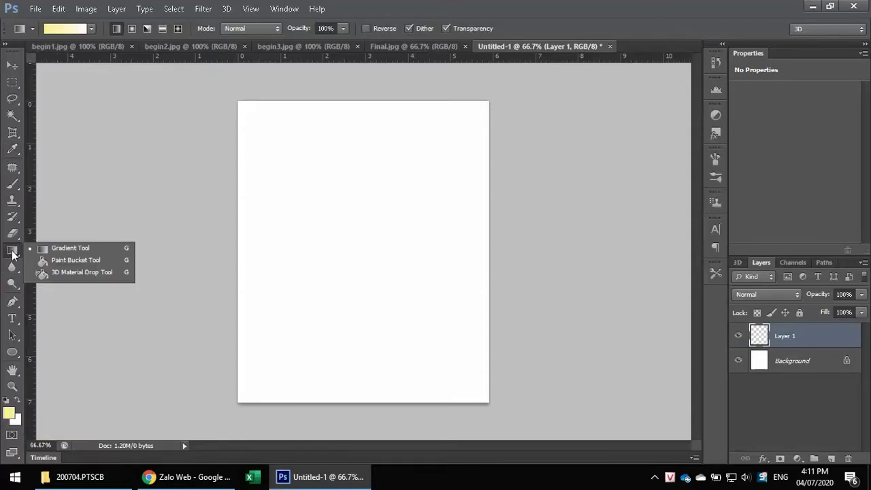
left_click(12, 254)
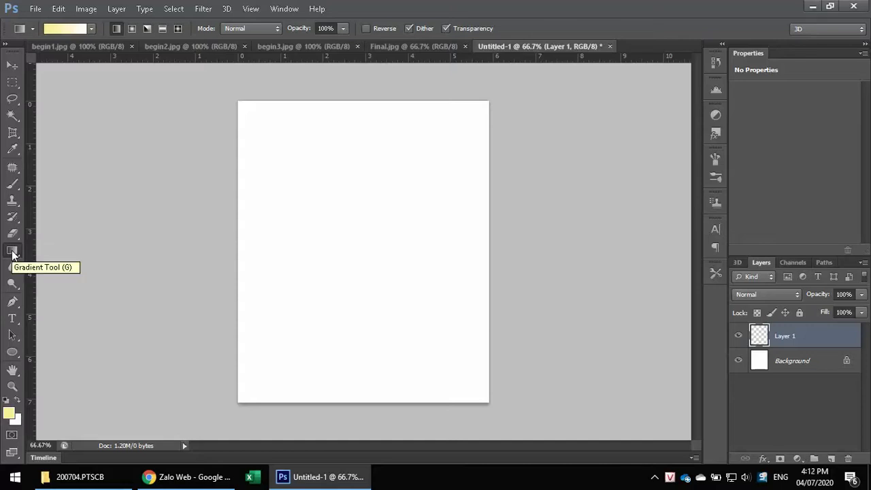
left_click(13, 254)
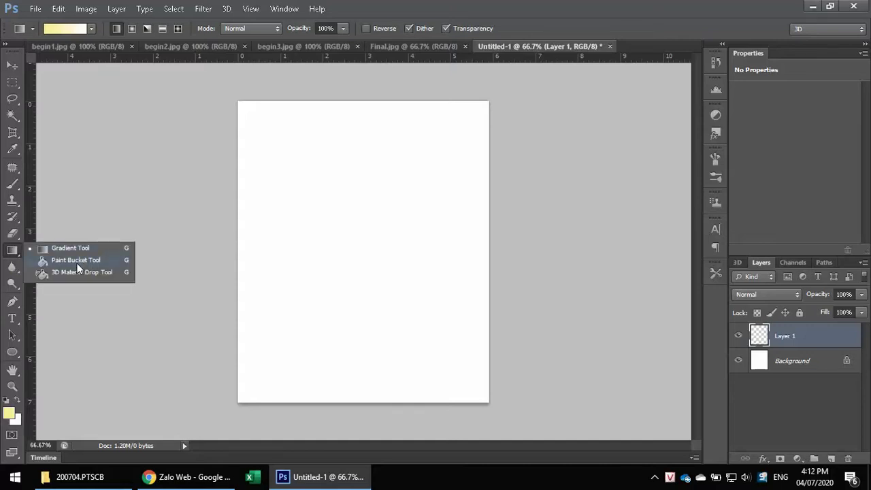
left_click(76, 260)
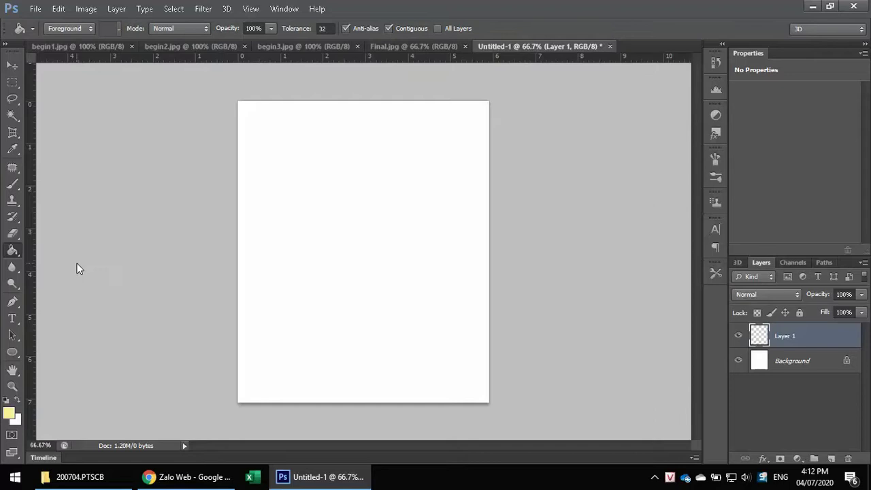
left_click(325, 214)
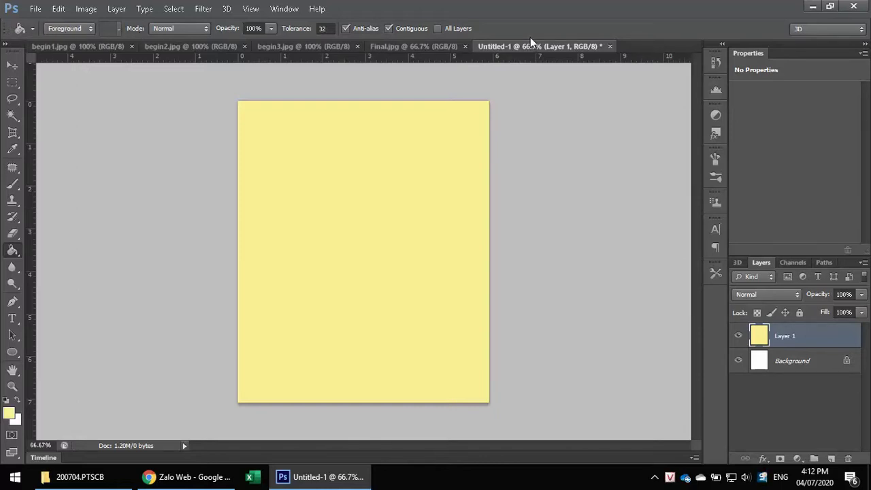
left_click(13, 82)
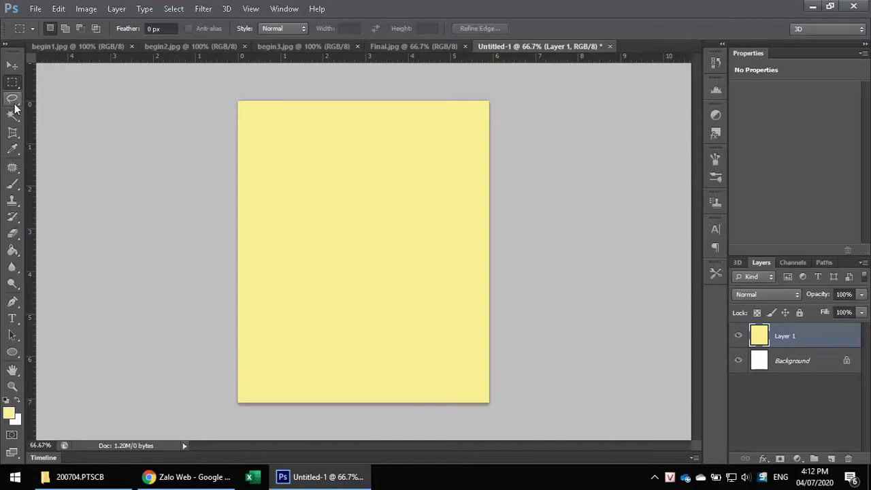
- Set the Paint Bucket source to Pattern and fill Layer 1 with the grass pattern
left_click(10, 133)
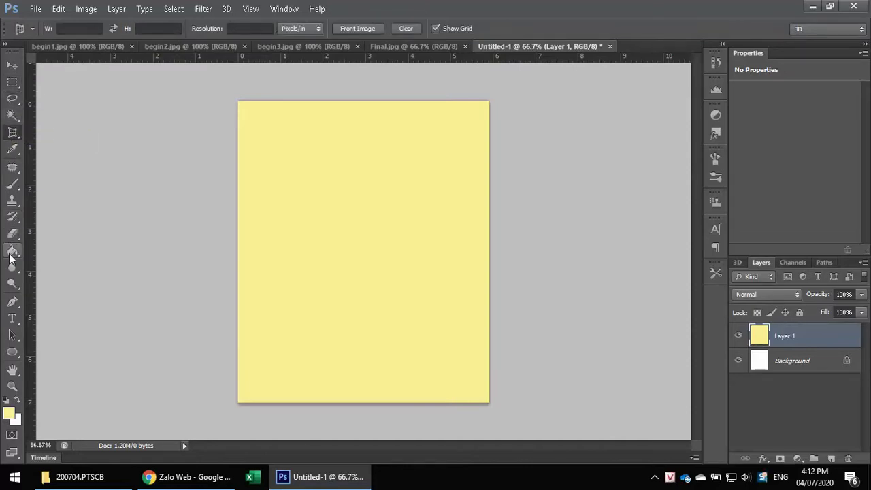
left_click(10, 252)
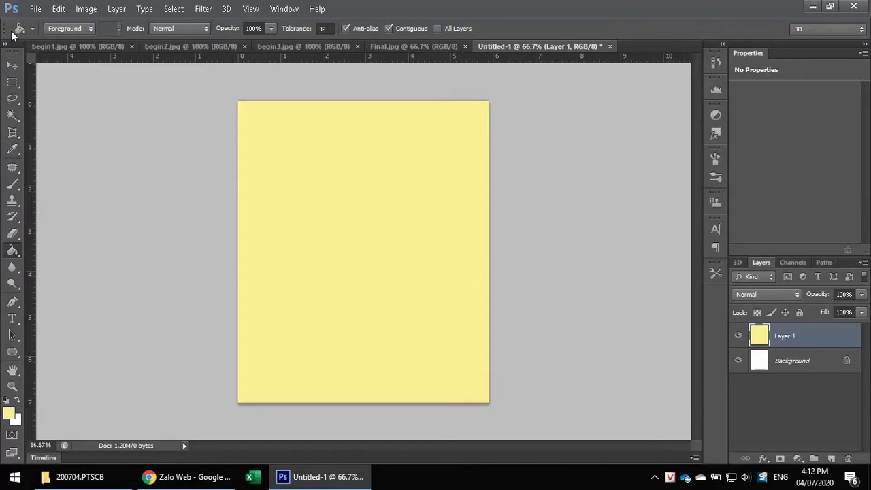
left_click(76, 28)
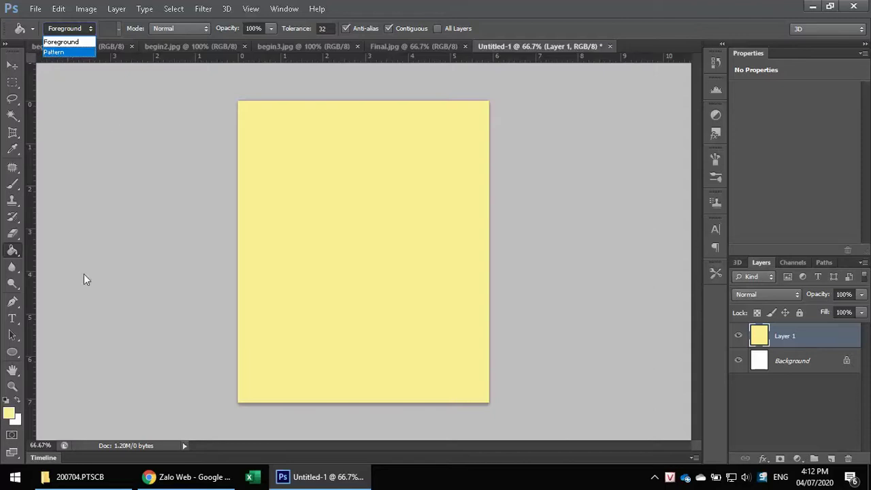
left_click(62, 51)
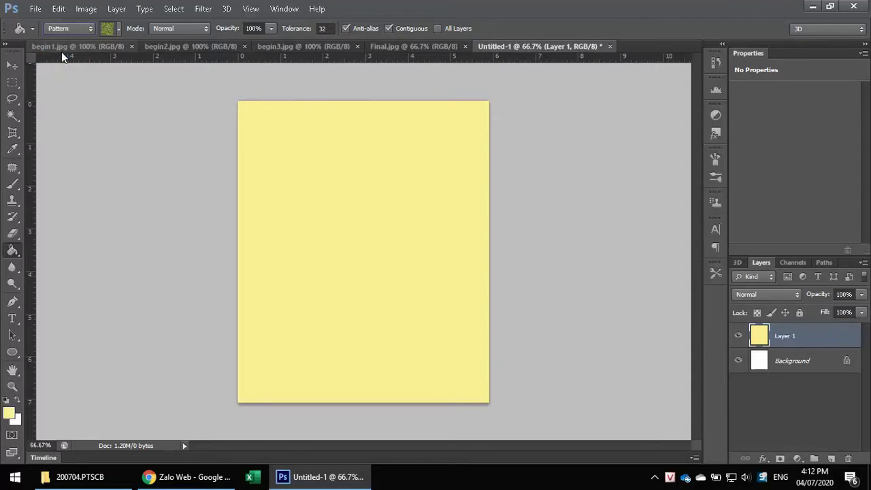
left_click(319, 196)
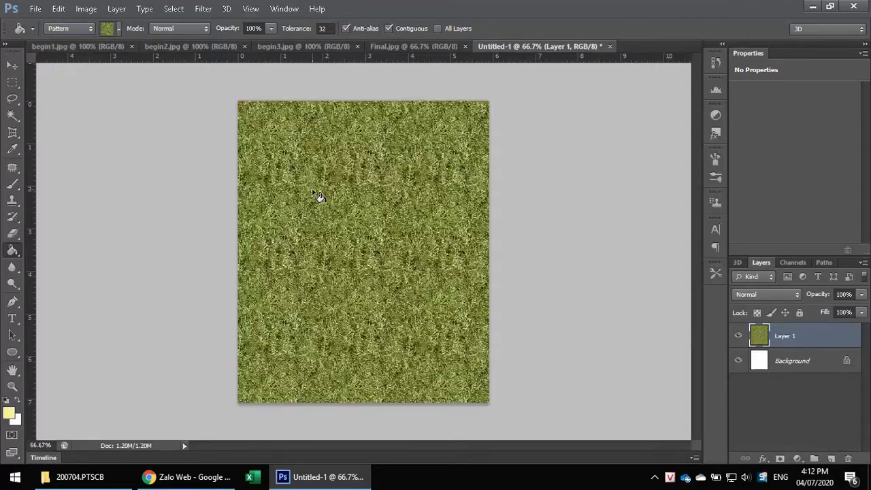
- Try the cream and peach checker pattern fills on Layer 1, undoing the checker fill
left_click(118, 24)
left_click(118, 24)
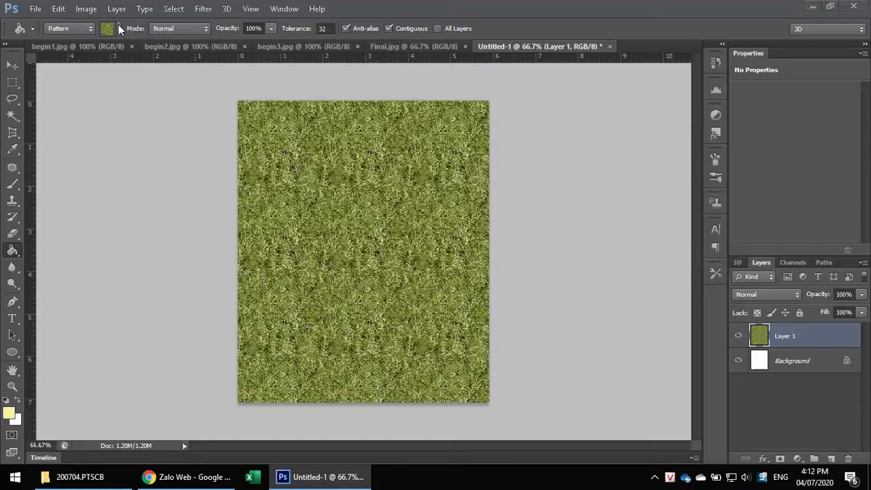
left_click(118, 24)
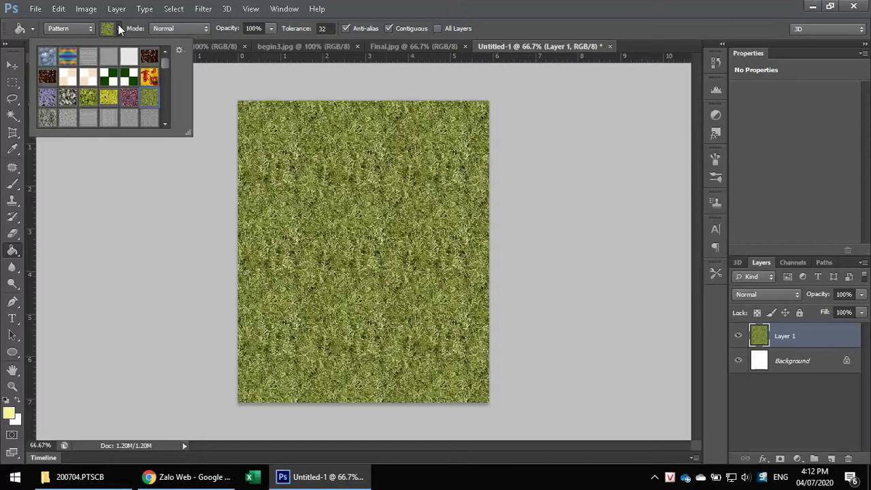
left_click(68, 82)
left_click(258, 216)
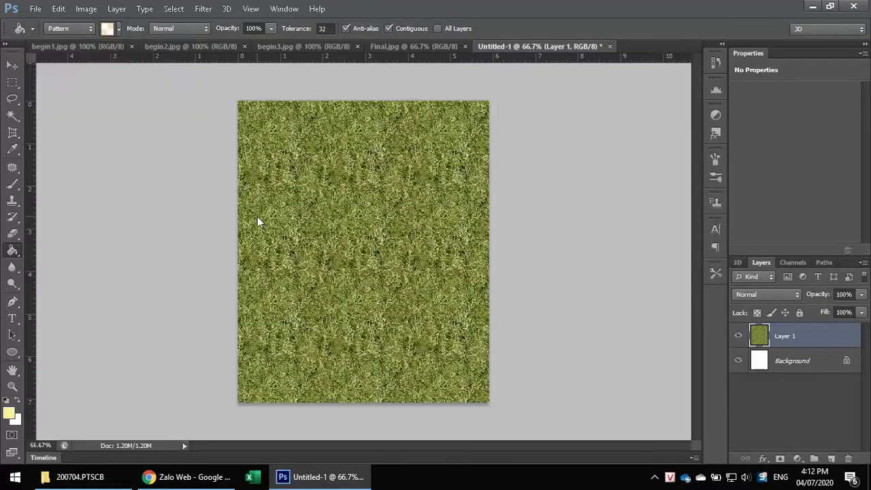
left_click(392, 238)
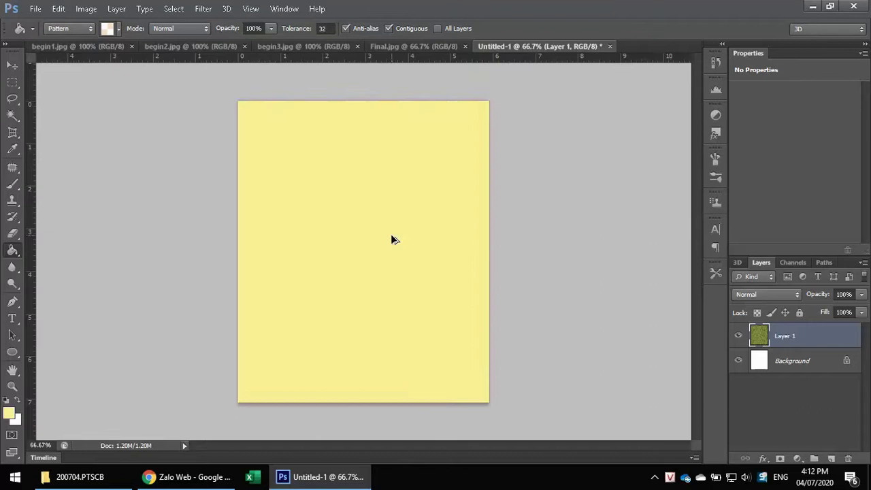
left_click(363, 226)
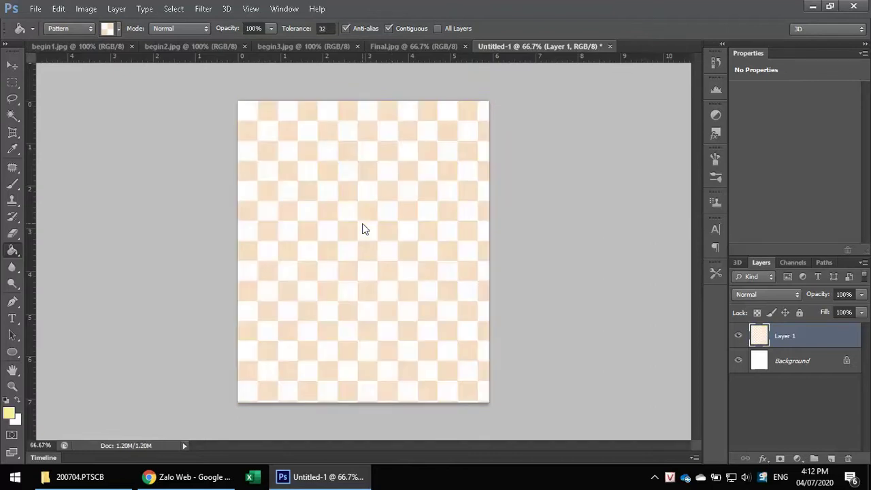
key("ctrl+z")
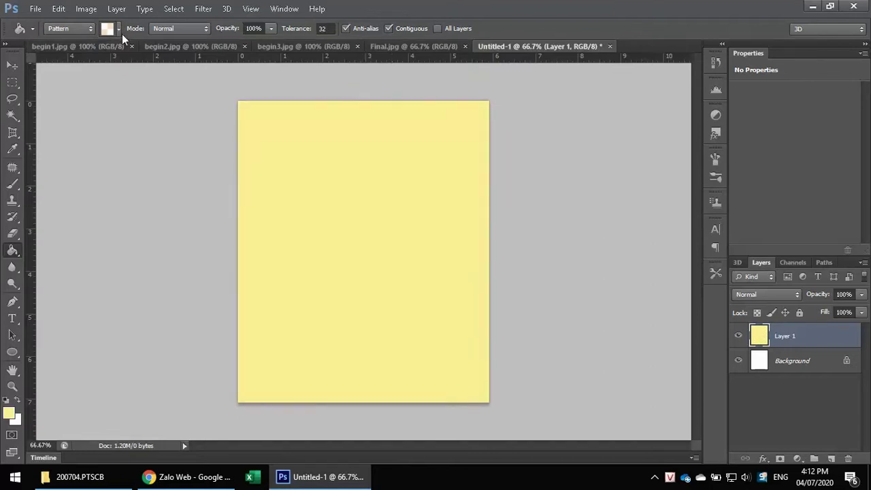
- Fill Layer 1 with the orange pattern, then undo it
left_click(119, 30)
left_click(149, 79)
left_click(334, 242)
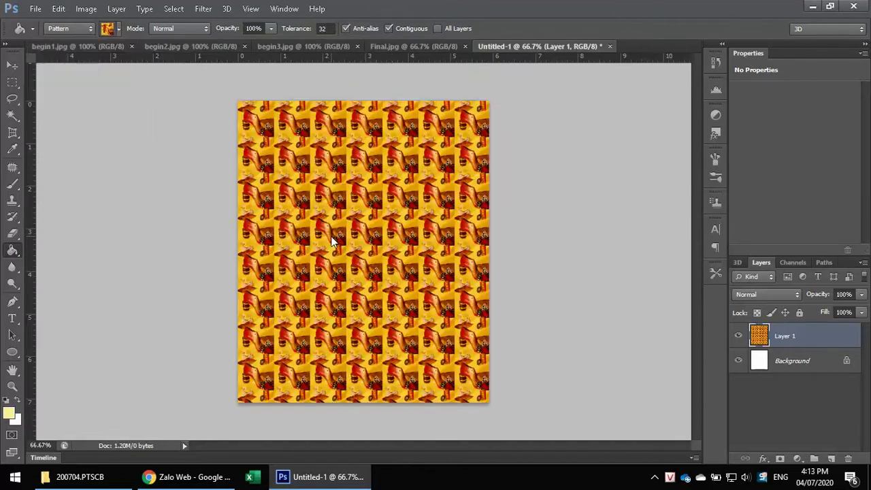
key("ctrl+z")
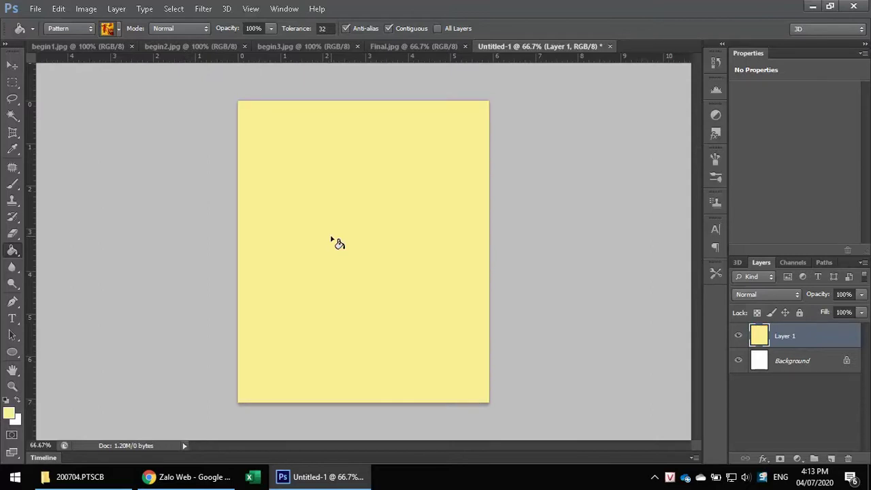
- Reset the fill source to Foreground and view the Final.jpg collage
left_click(69, 28)
left_click(63, 36)
left_click(396, 49)
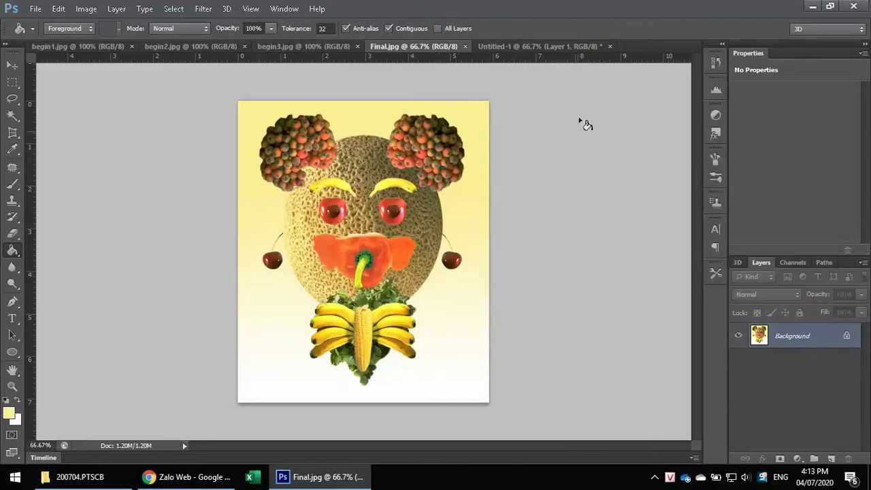
- On Untitled-1, undo the fills with Ctrl+Alt+Z, hide the Background, and reselect Layer 1
left_click(574, 46)
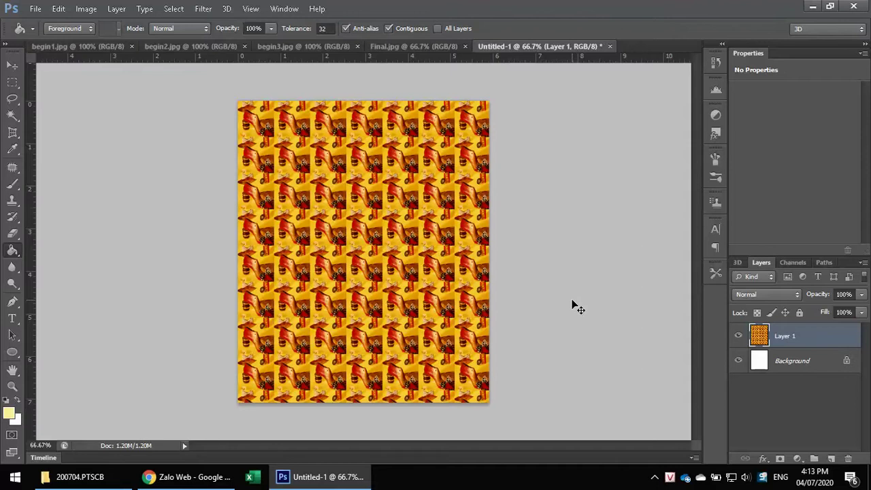
key("ctrl+alt+z")
key("ctrl+alt+z")
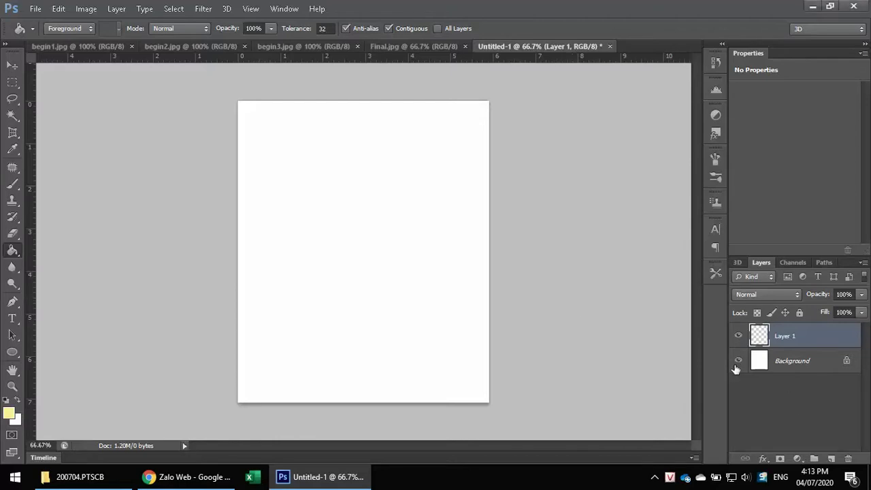
left_click(820, 360)
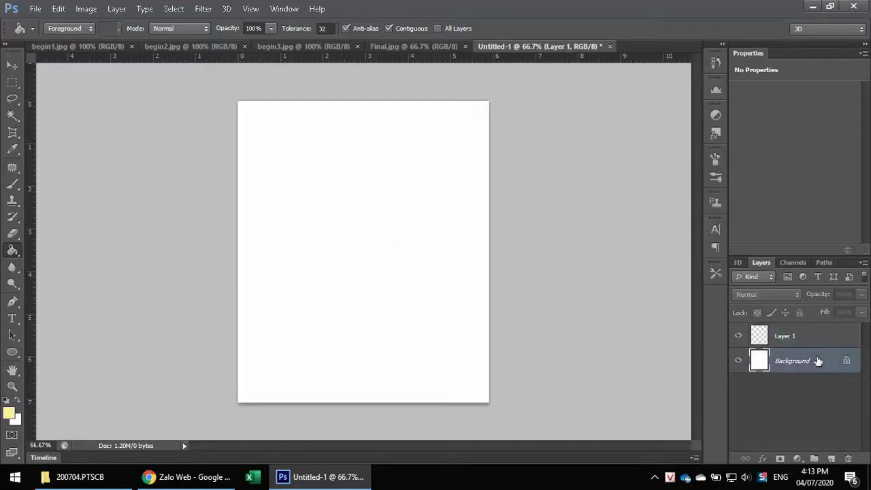
left_click(739, 361)
left_click(785, 335)
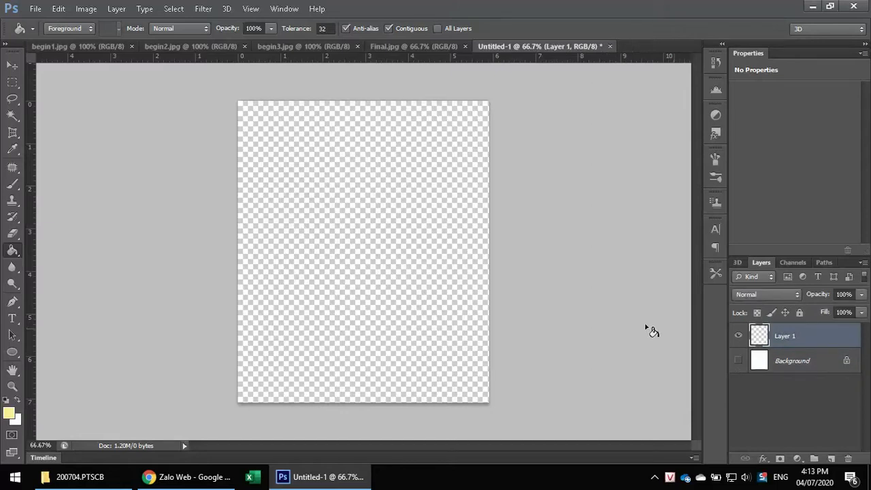
- Switch from the Paint Bucket to the Gradient Tool and browse the gradient presets without changing
right_click(8, 252)
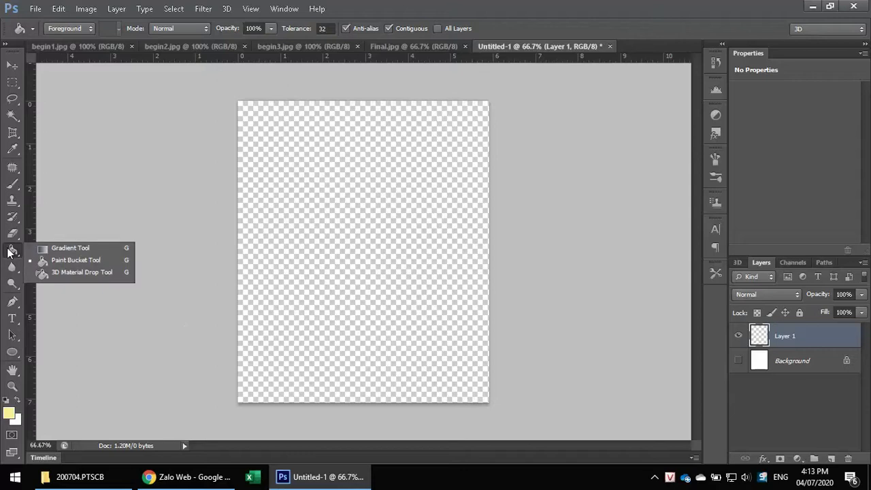
left_click(61, 248)
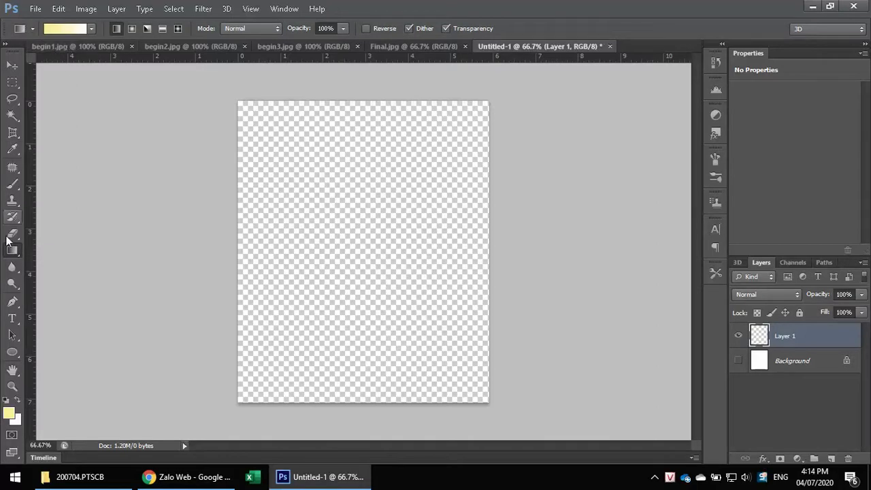
left_click(53, 30)
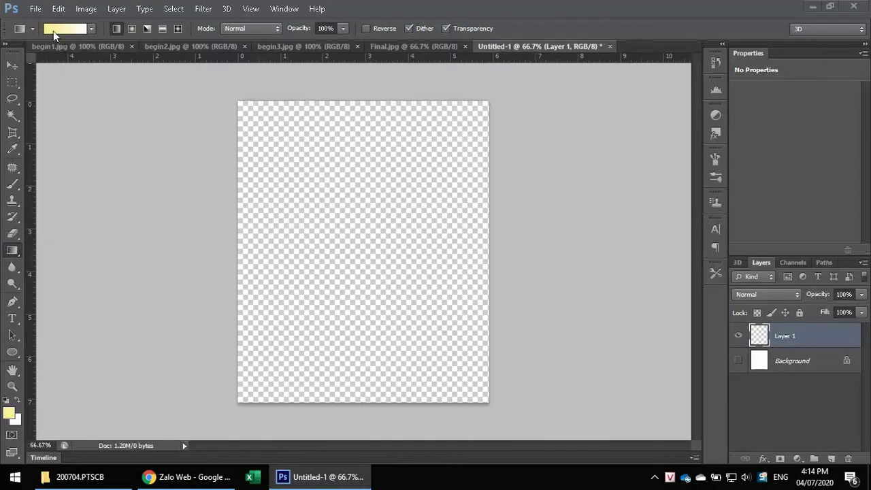
left_click(93, 27)
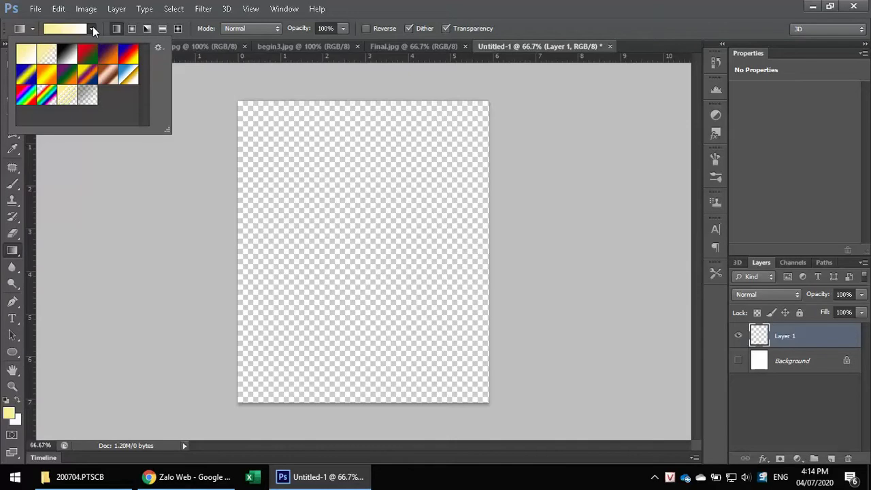
left_click(70, 195)
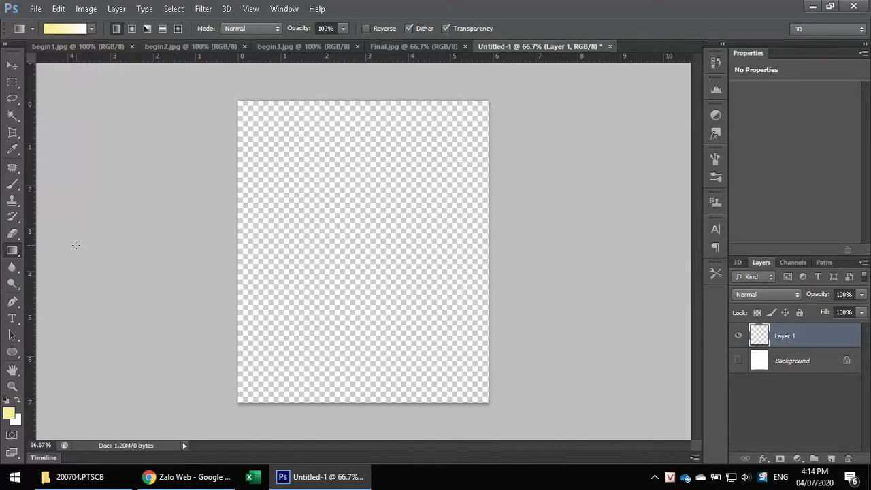
- Set the background colour to red ff0000 and the foreground colour to strong blue
left_click(15, 421)
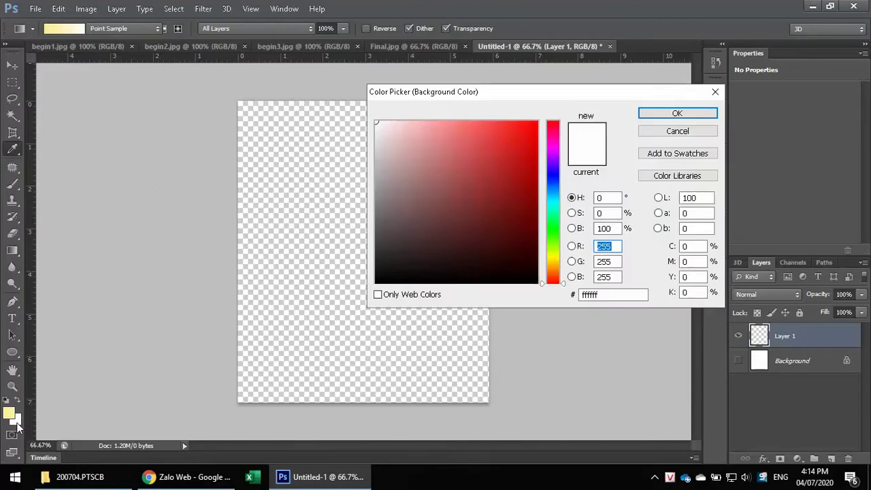
left_click(537, 121)
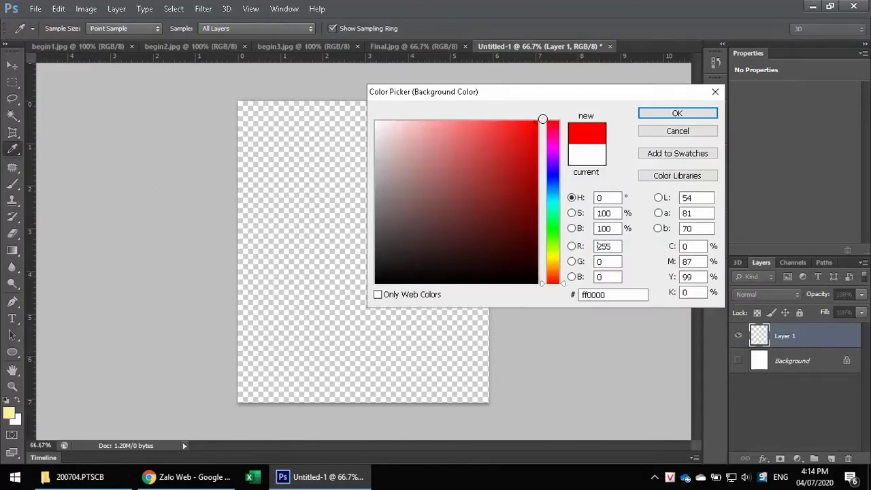
left_click(674, 115)
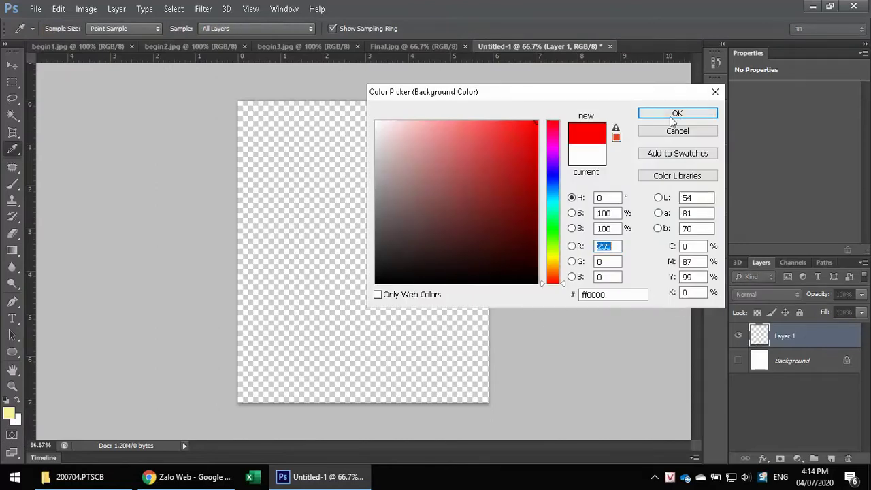
left_click(9, 413)
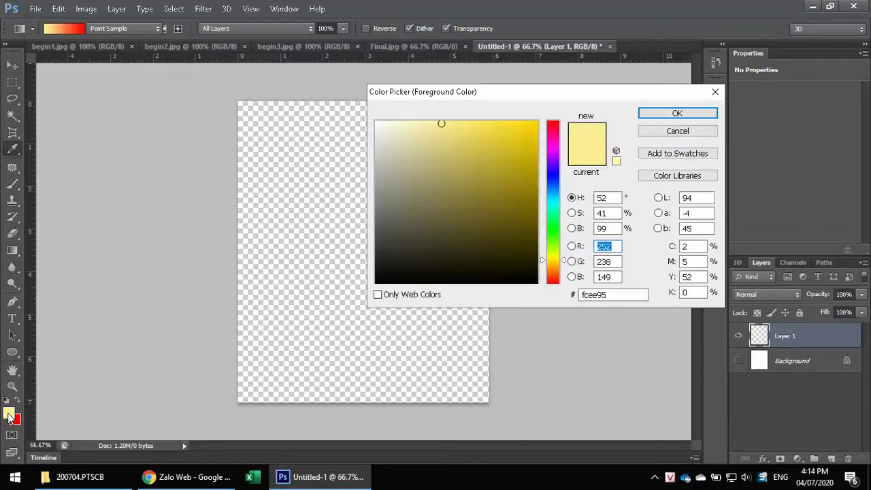
left_click(553, 175)
left_click(538, 121)
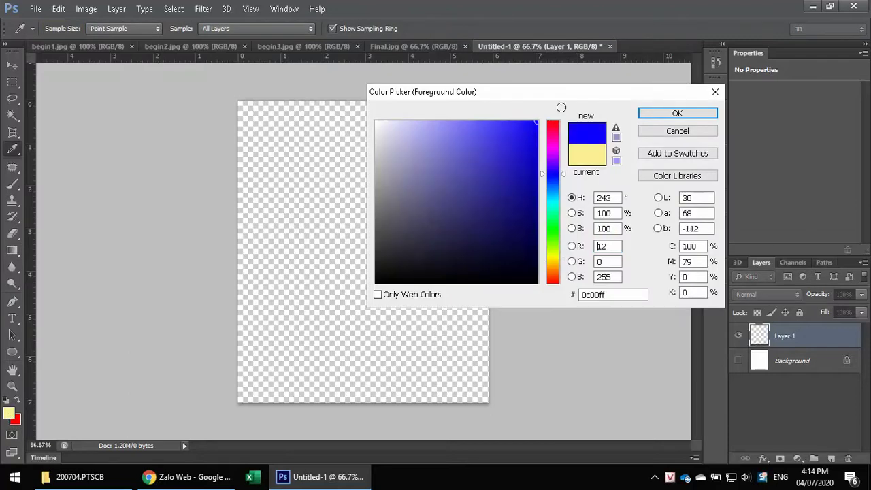
left_click(674, 113)
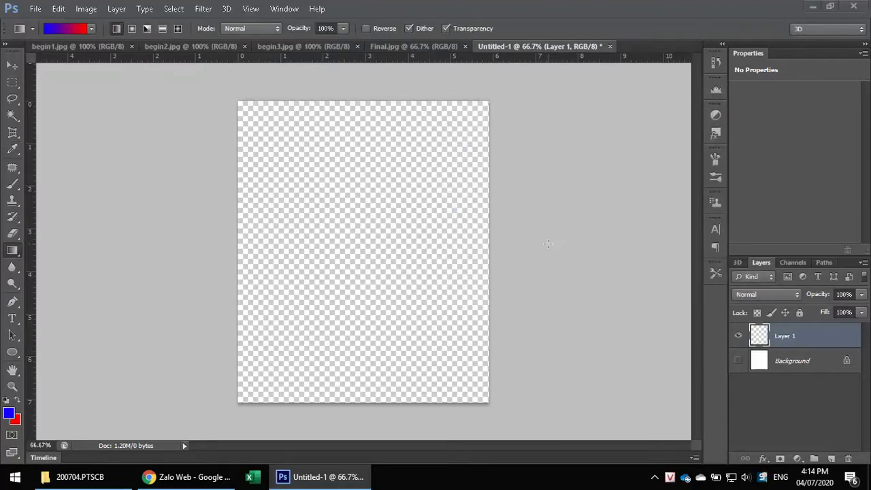
- Fill Layer 1 with a blue-to-red gradient from top-right to bottom-left, adding a horizontal guide near 2.05 inches
left_click(90, 28)
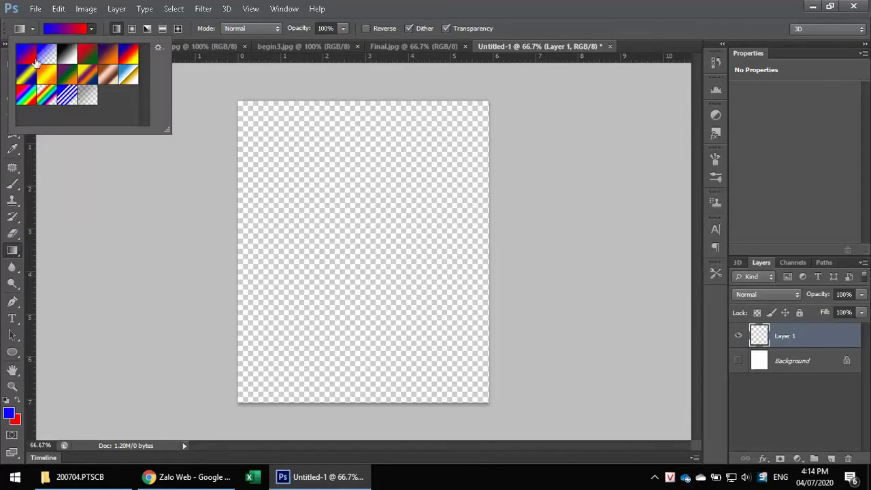
left_click(33, 60)
left_click(33, 60)
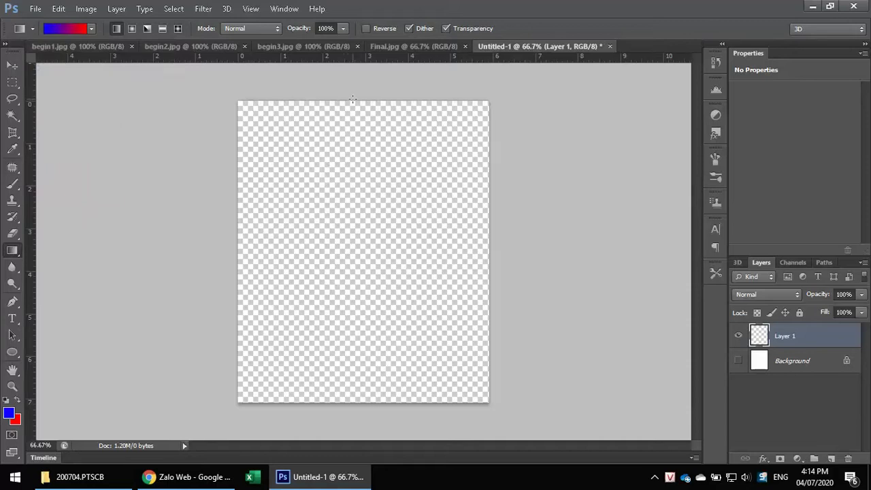
left_click_drag(346, 102, 346, 405)
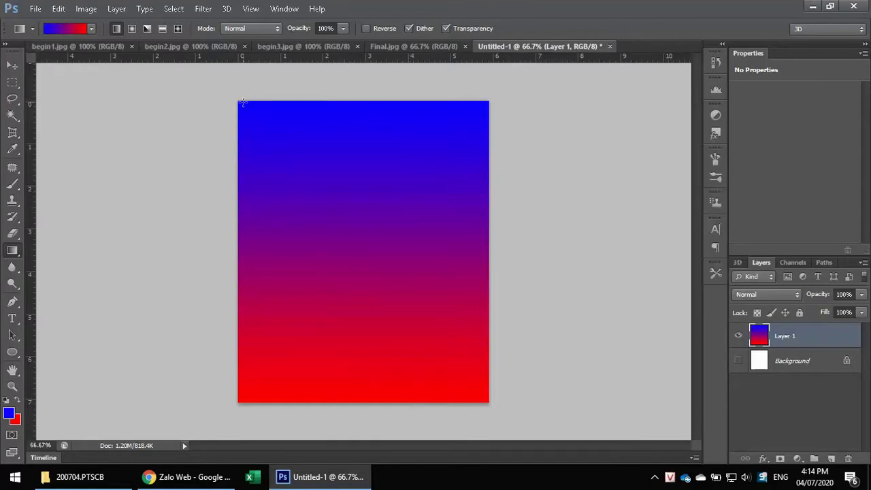
left_click_drag(239, 104, 487, 401)
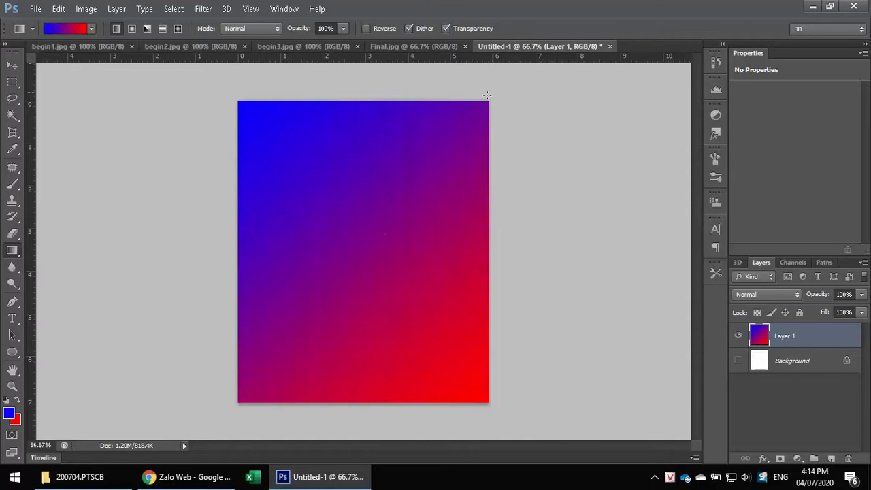
left_click_drag(481, 106, 249, 395)
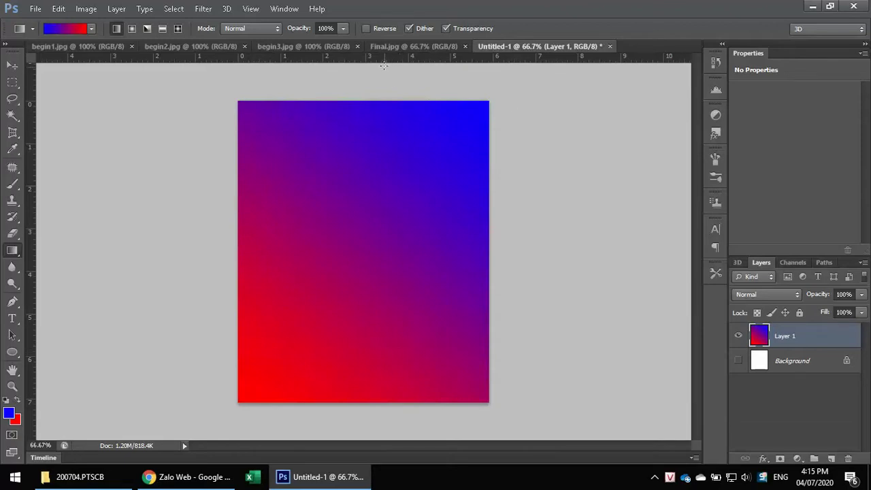
left_click_drag(381, 59, 375, 187)
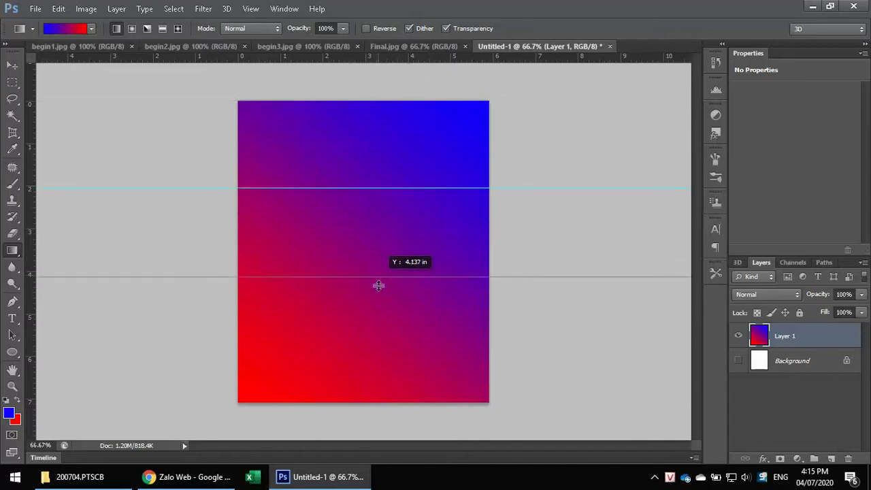
- Add a lower guide and redraw Layer 1's blue-to-red gradient vertically between the two guides
left_click_drag(360, 134, 375, 292)
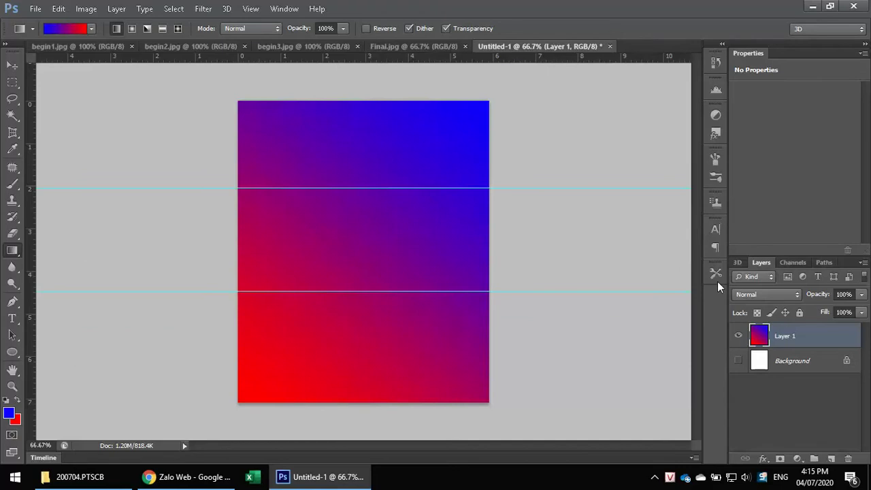
left_click_drag(360, 199, 370, 292)
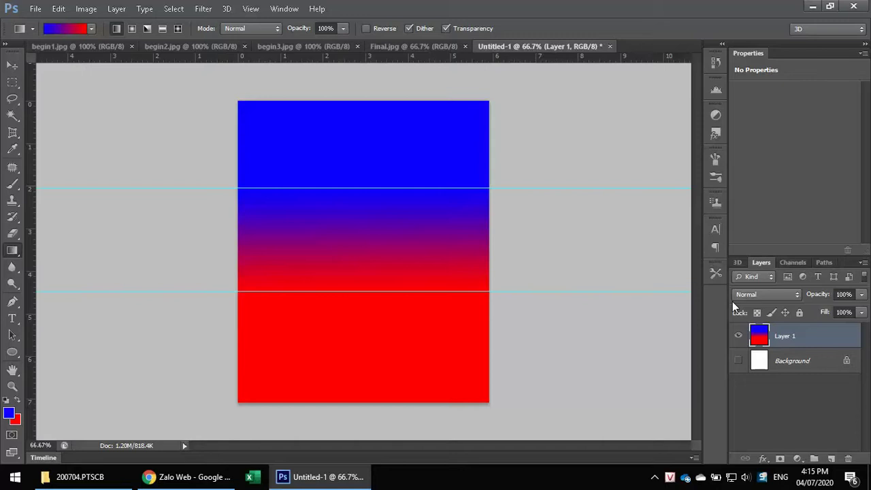
left_click(12, 65)
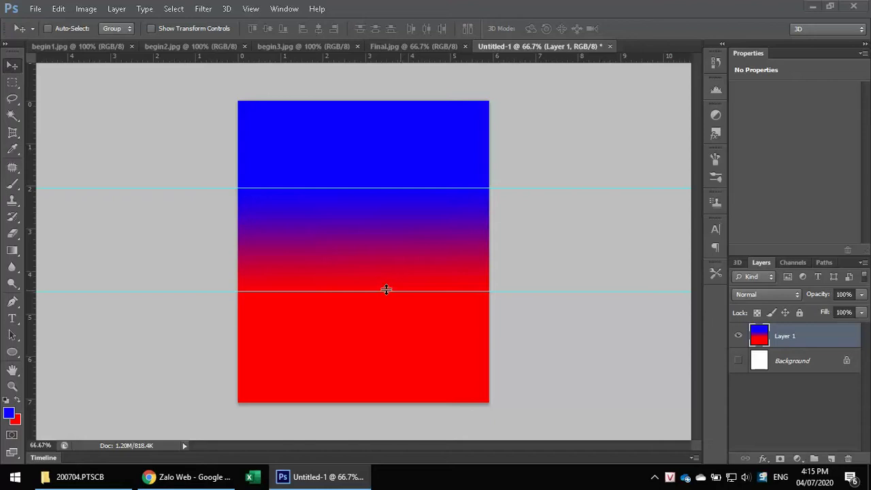
- Add Layer 2 above Layer 1 and hide Layer 1
left_click(832, 459)
left_click(738, 358)
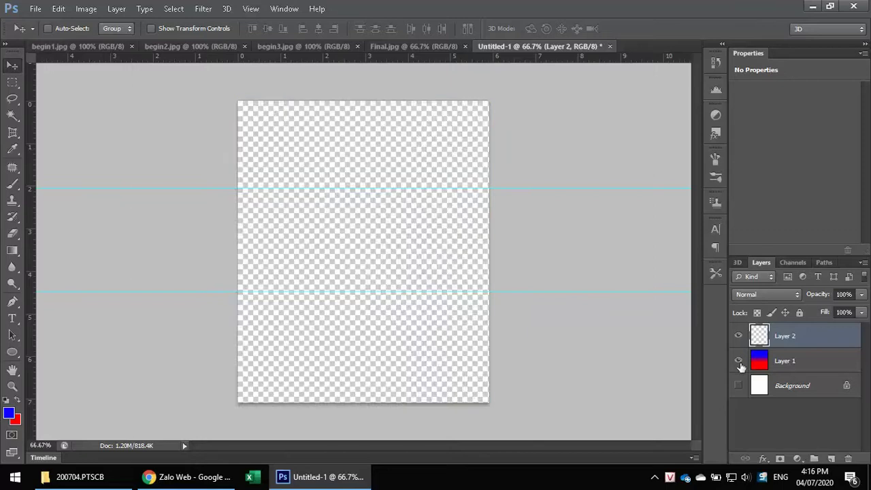
left_click(738, 359)
left_click(740, 362)
- Select the Foreground to Transparent linear gradient preset
left_click(14, 250)
left_click(54, 249)
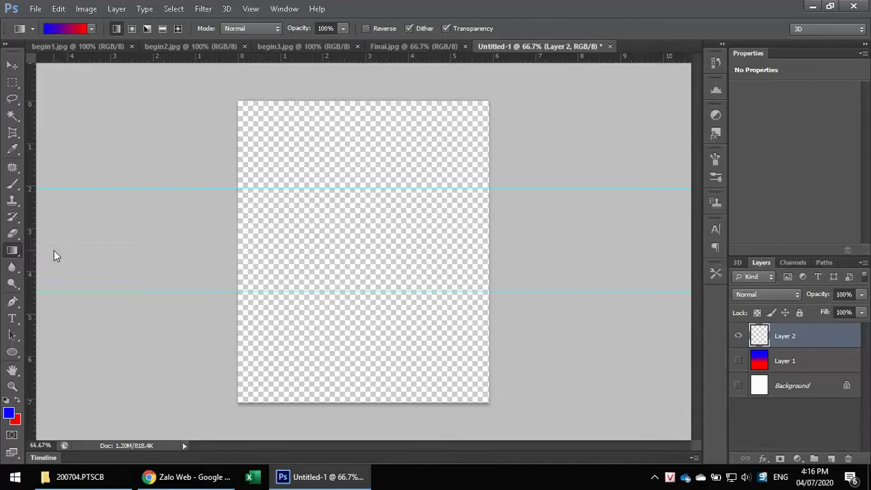
left_click(93, 28)
left_click(92, 28)
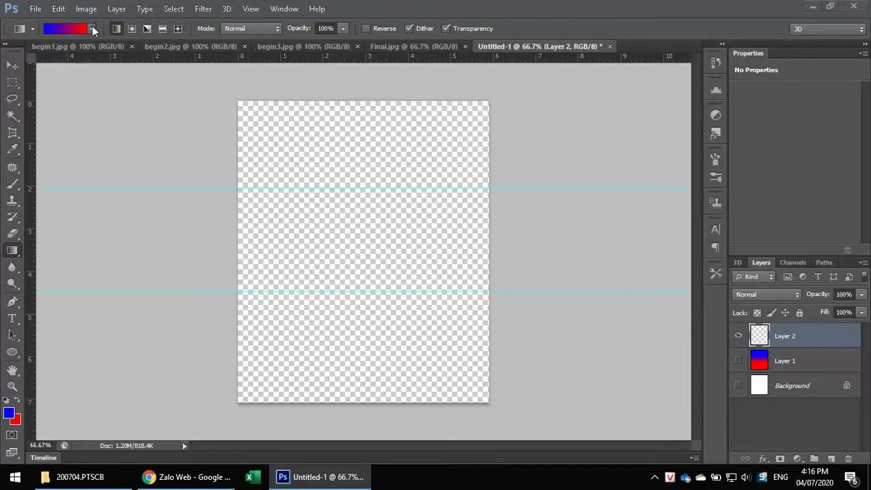
left_click(92, 27)
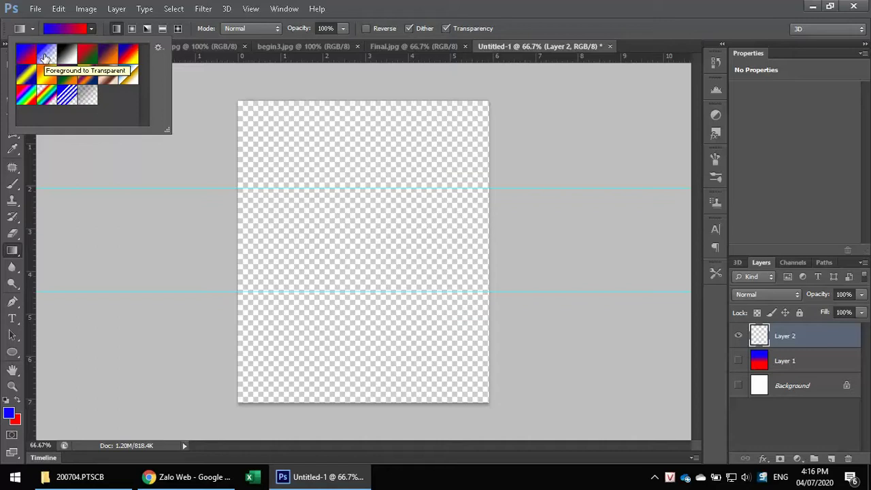
left_click(45, 56)
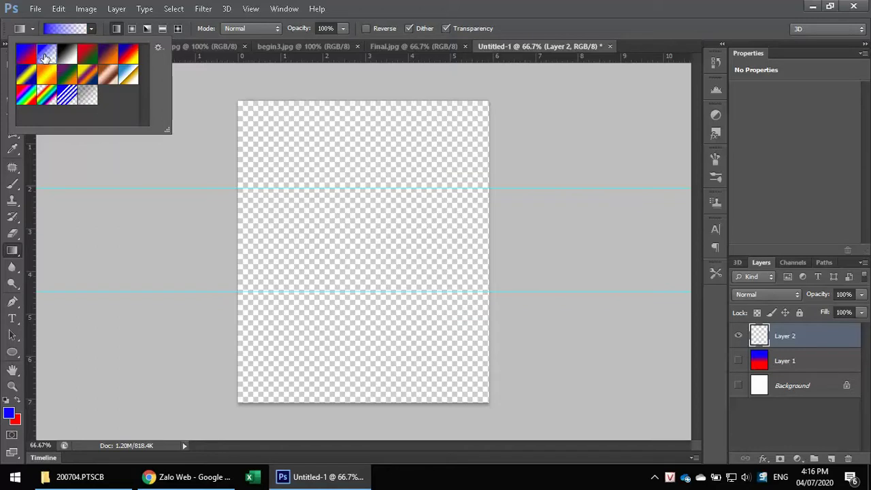
left_click(282, 178)
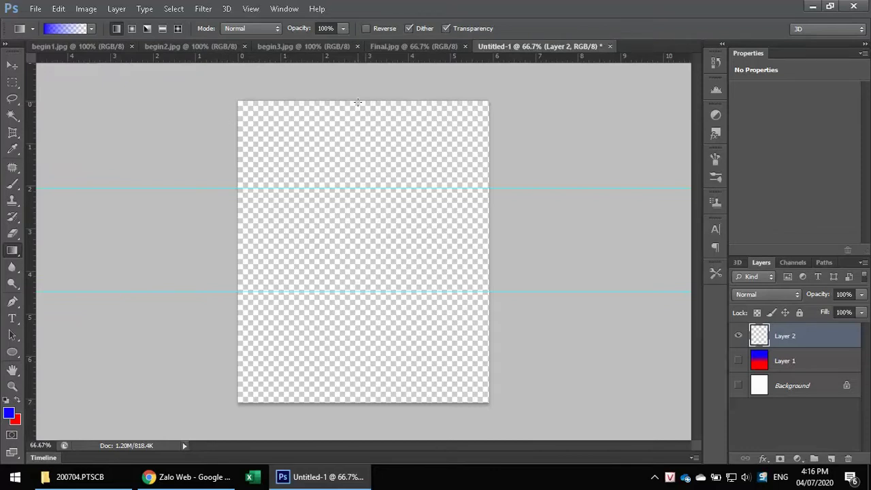
- Draw a blue-to-transparent fade on Layer 2 rising from the canvas bottom, undoing a top-down attempt
left_click_drag(358, 102, 358, 247)
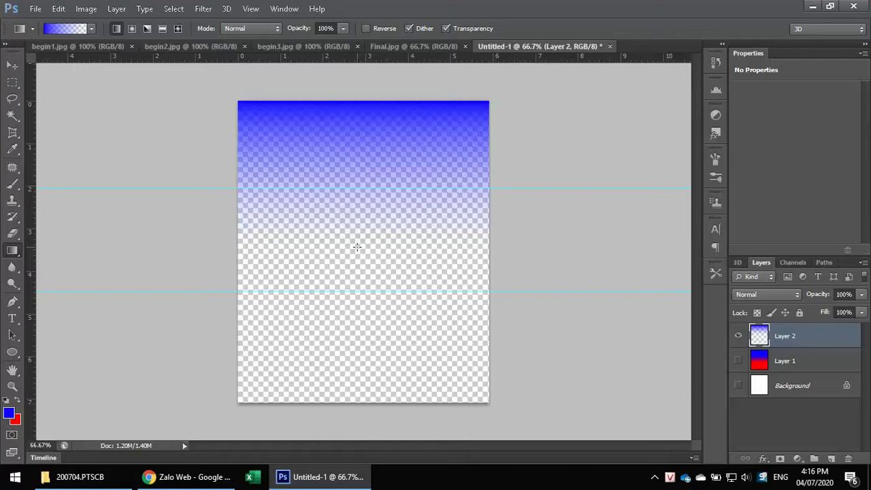
key("ctrl+z")
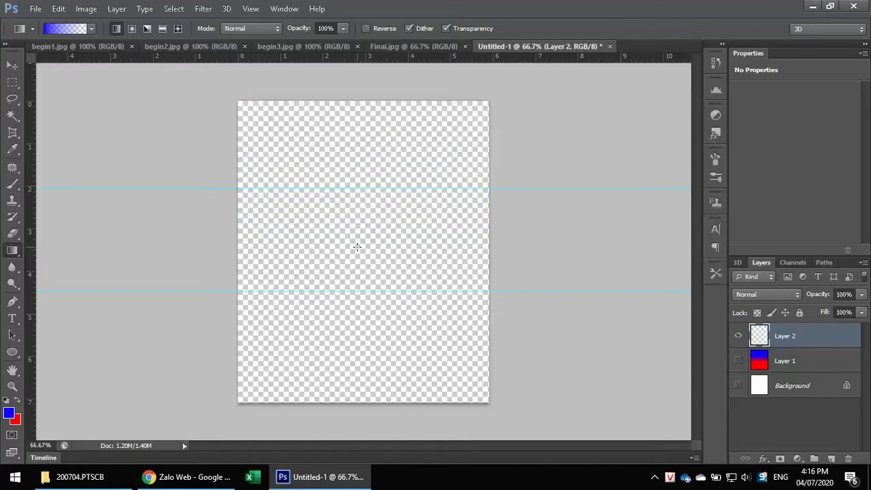
left_click_drag(333, 404, 337, 280)
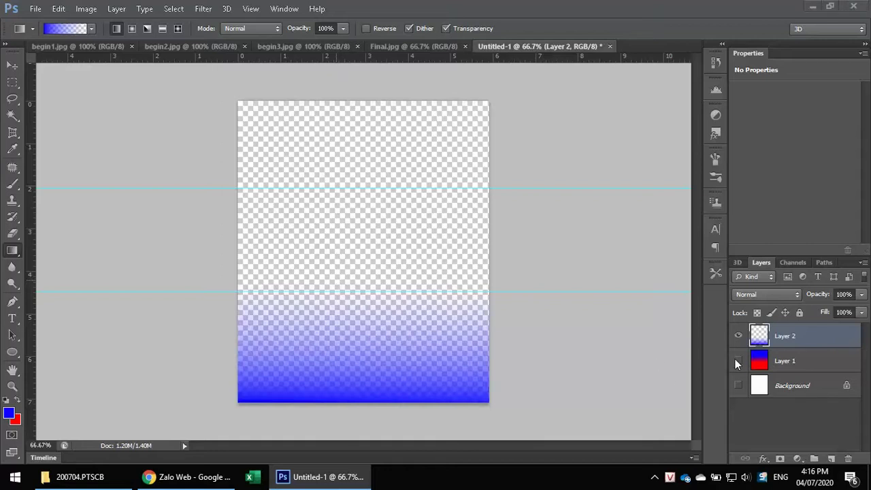
- Toggle Layer 1 and Layer 2 visibility to compare them, ending with both hidden
left_click(738, 361)
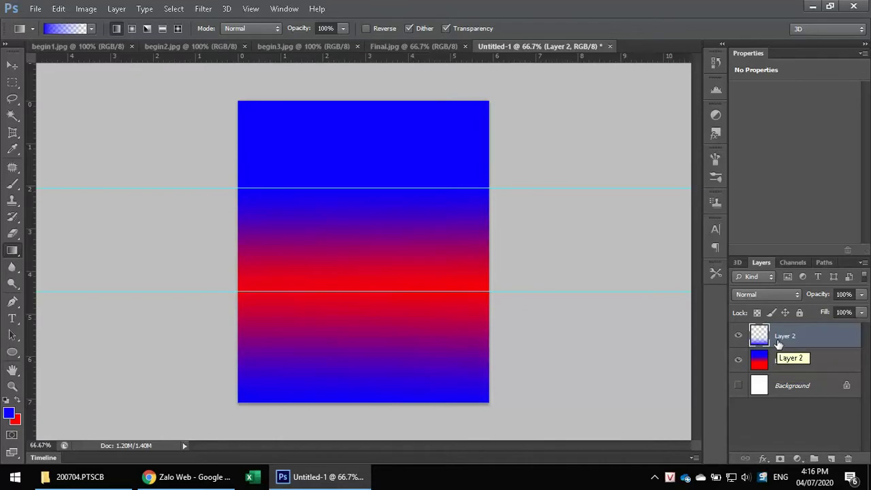
left_click(739, 336)
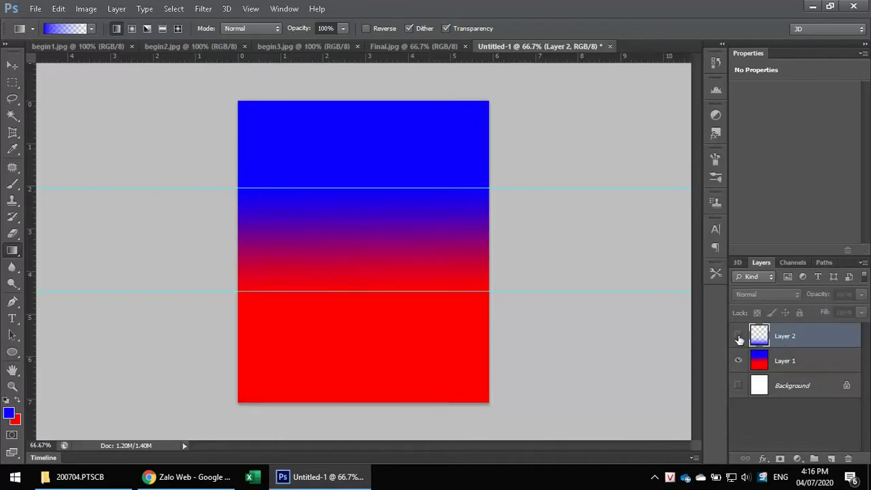
left_click(739, 336)
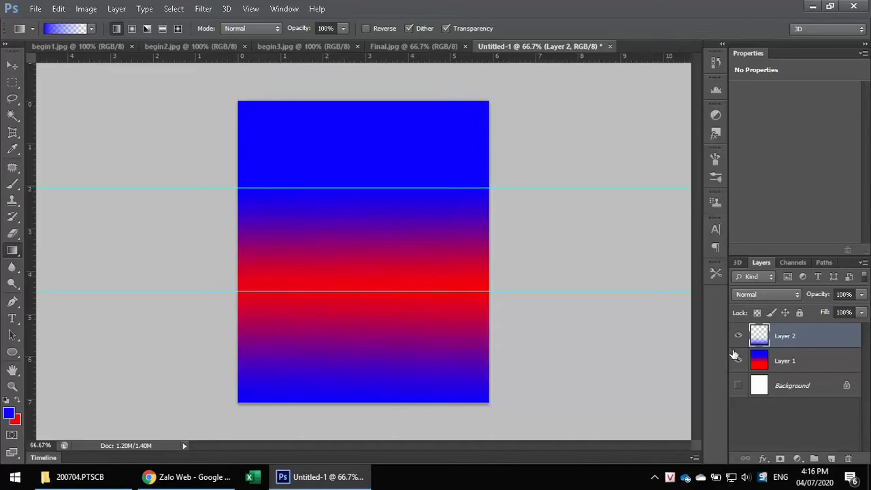
left_click(739, 361)
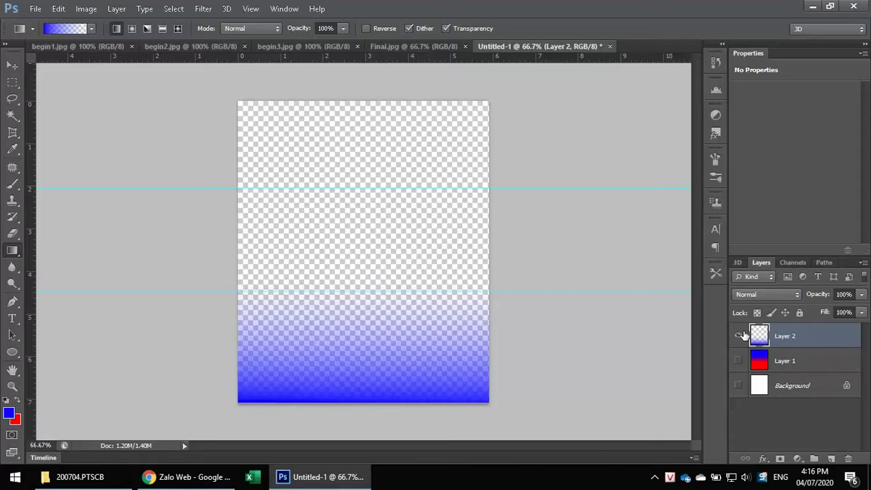
left_click(738, 336)
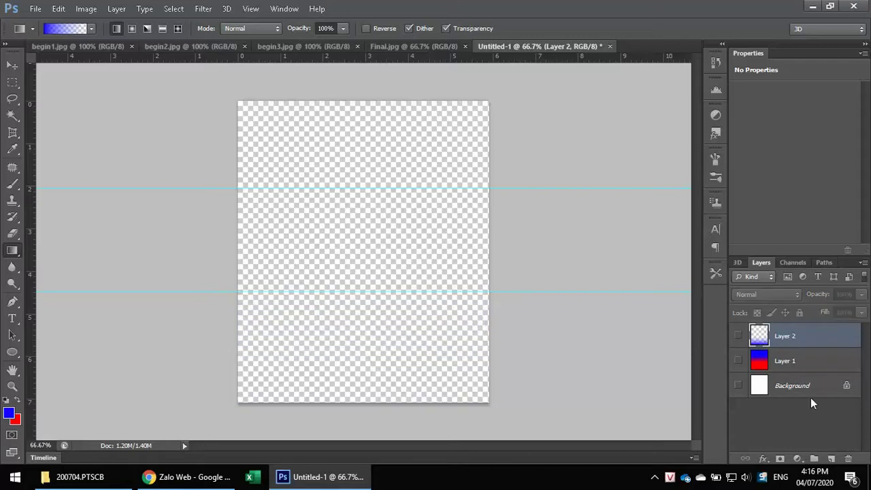
- Add Layer 3 and try a diagonal blue-red-yellow gradient on it, then undo it
left_click(831, 459)
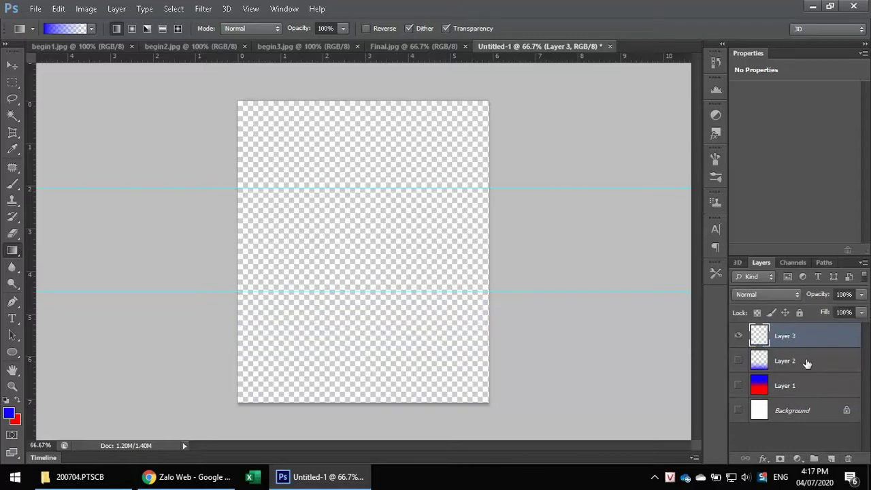
left_click(90, 29)
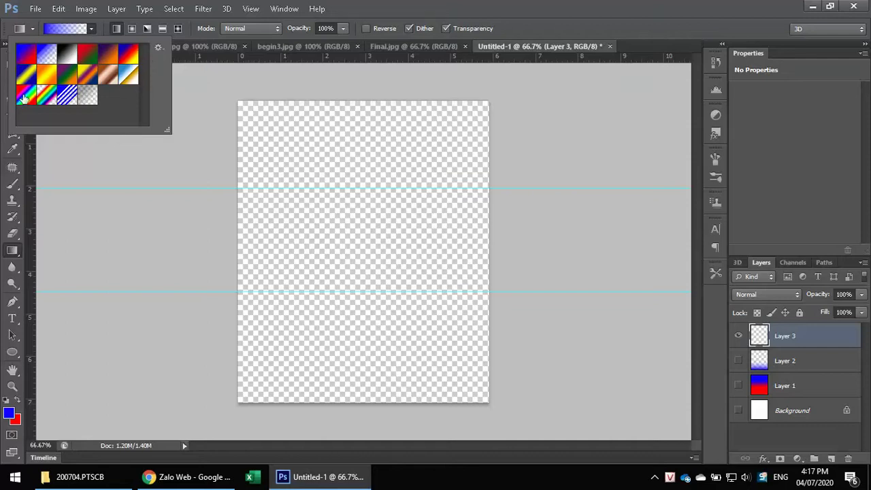
left_click(125, 59)
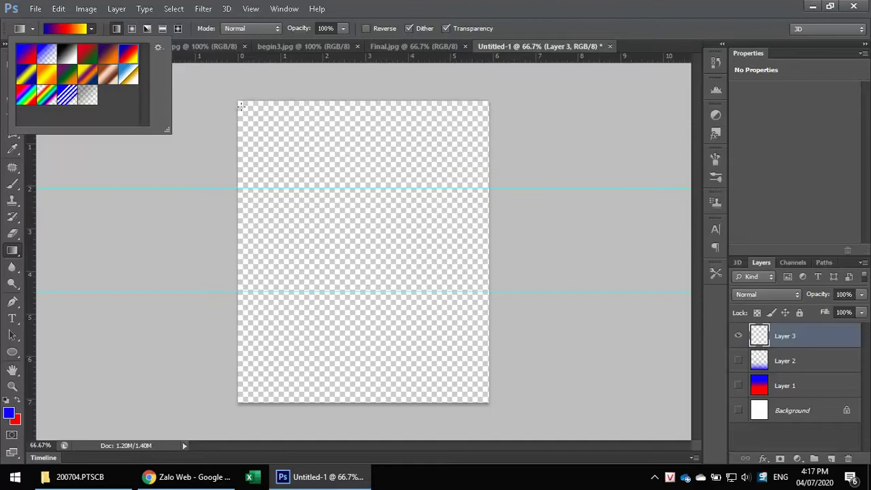
mouse_move(240, 106)
left_mouse_down()
mouse_move(486, 384)
mouse_move(483, 396)
left_mouse_up()
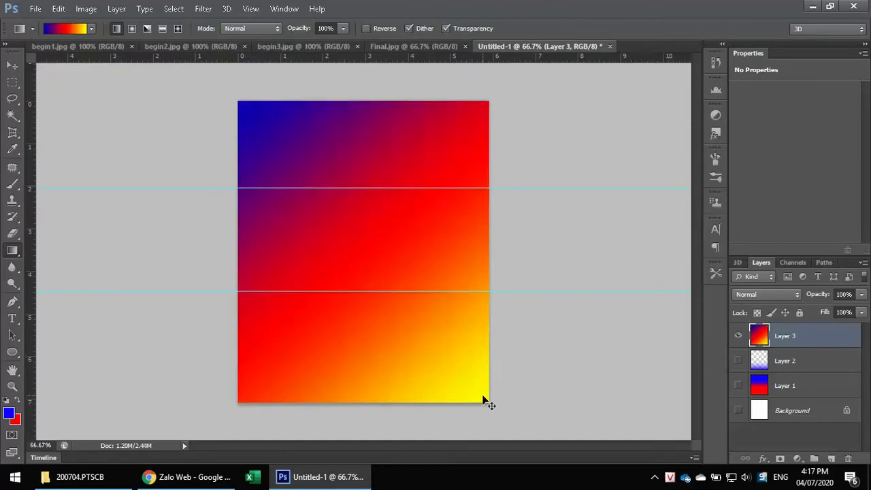
key("ctrl+z")
- Choose the rainbow spectrum preset and try a diagonal rainbow gradient, then undo it
left_click(81, 29)
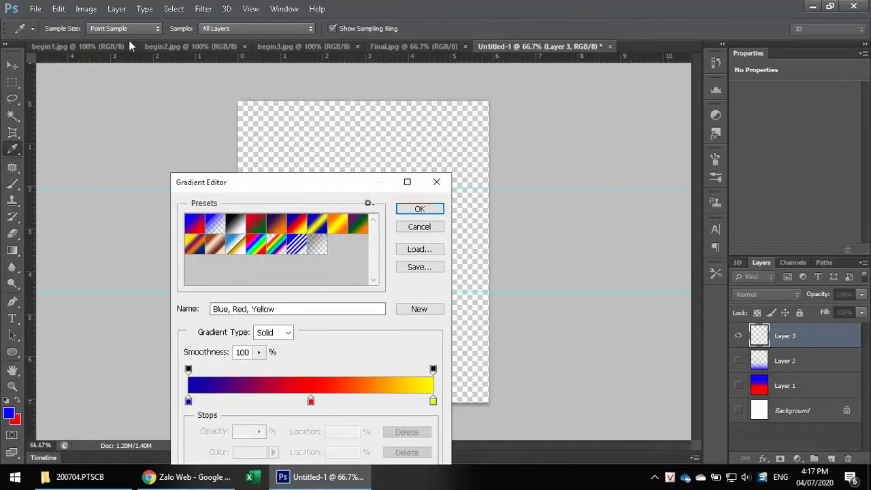
key("Escape")
left_click(91, 29)
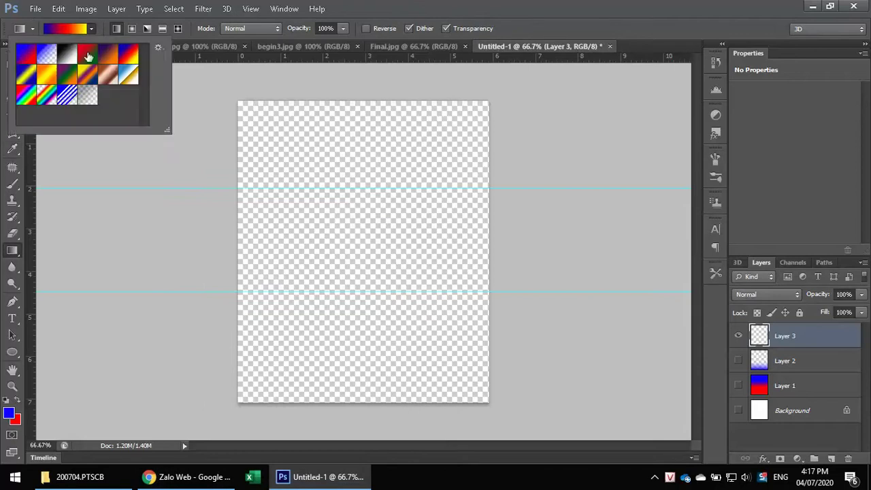
left_click(28, 95)
left_click(235, 95)
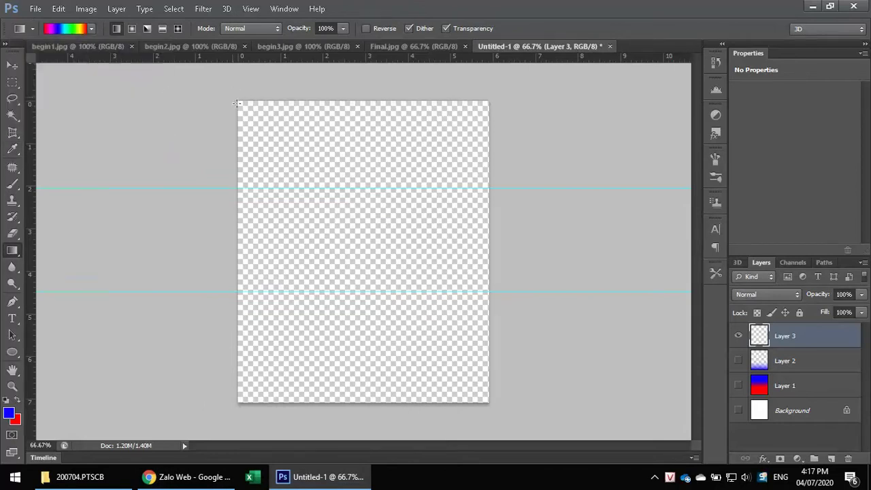
left_click_drag(232, 93, 497, 412)
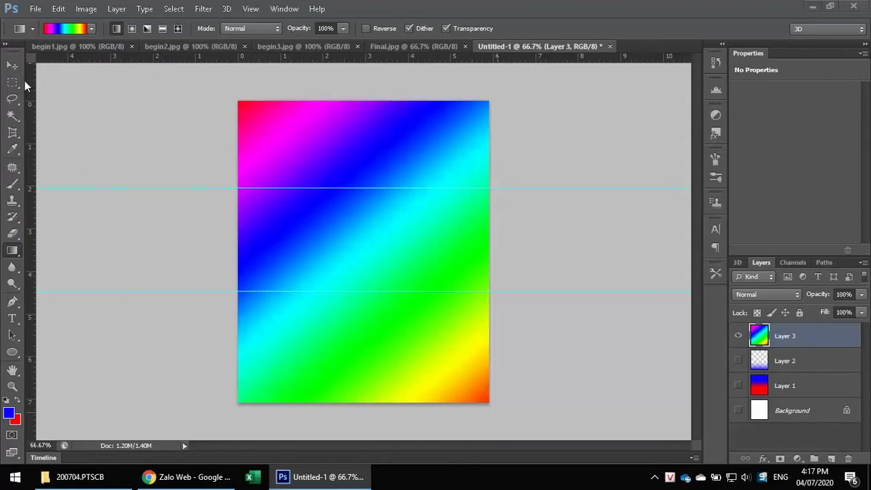
key("ctrl+z")
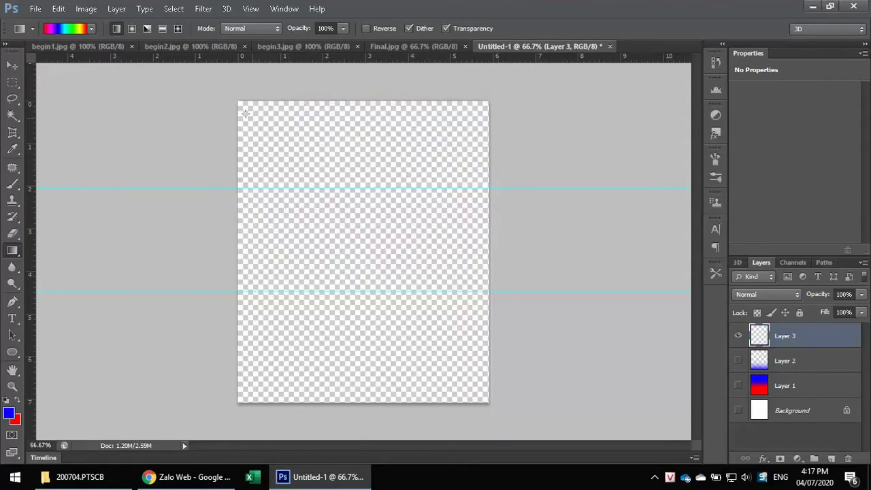
- Try a full diagonal rainbow and a narrow rainbow band, undoing both
left_click(91, 28)
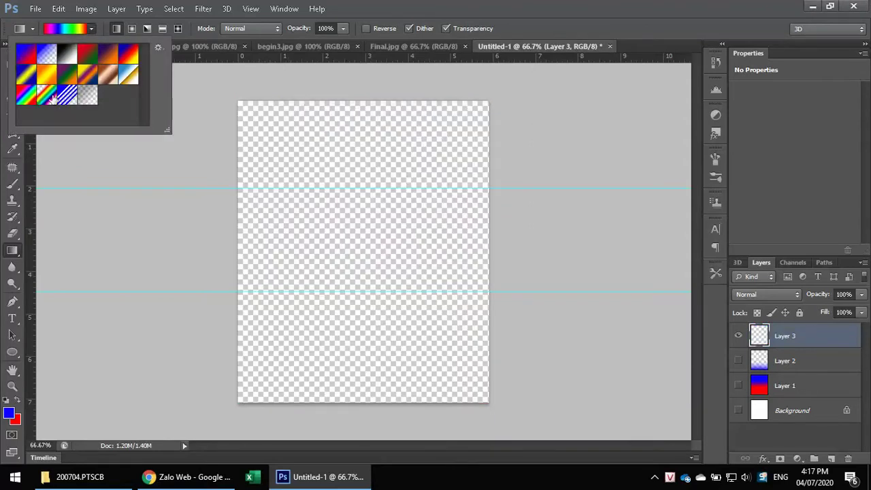
left_click_drag(246, 117, 478, 393)
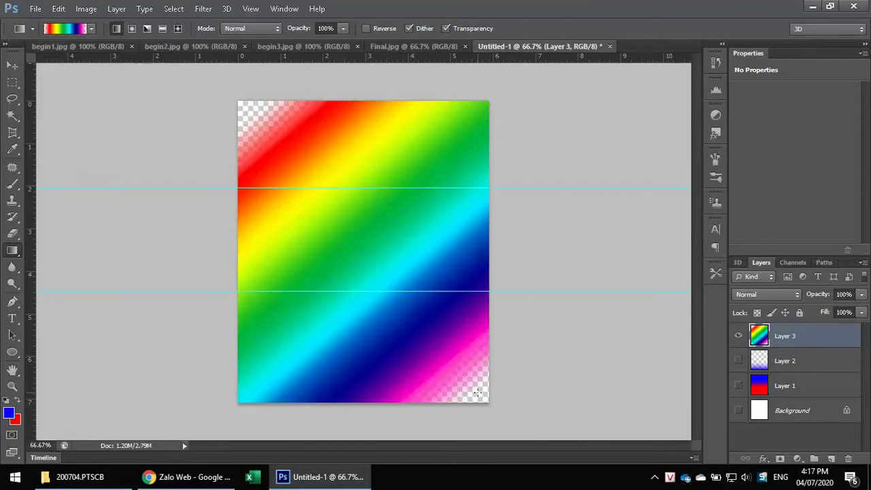
key("ctrl+z")
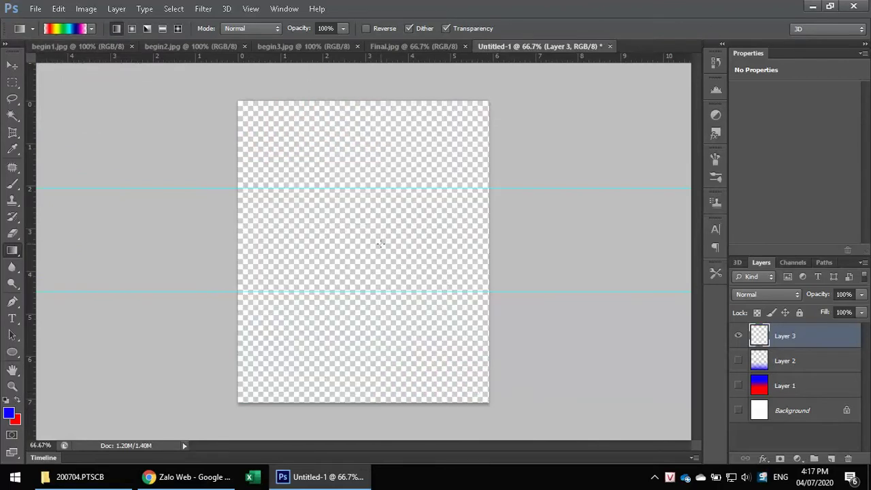
left_click_drag(321, 183, 373, 221)
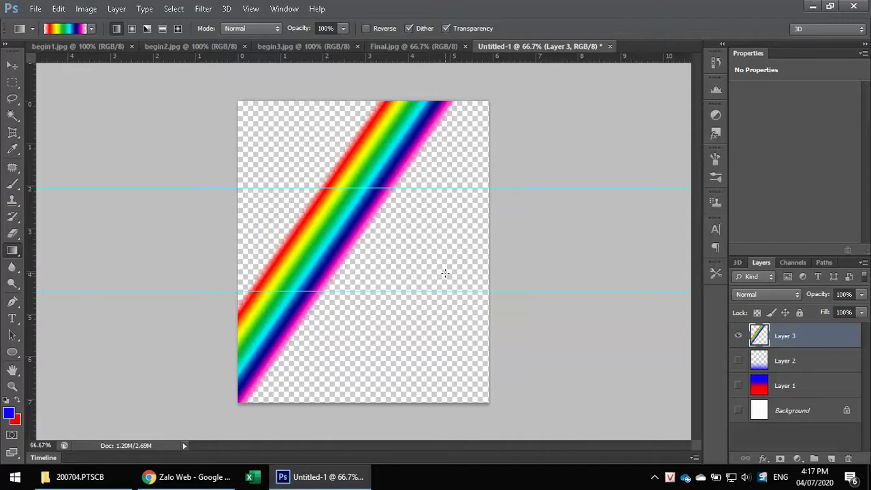
key("ctrl+z")
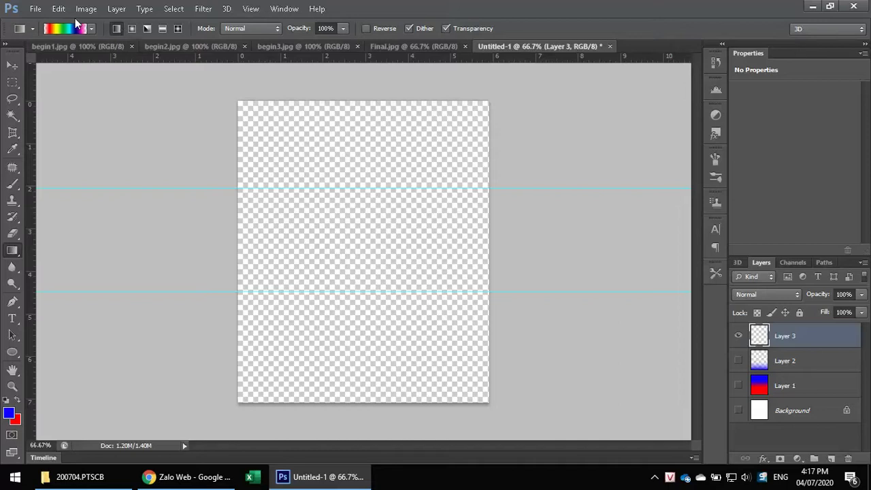
- Switch to Radial Gradient and try centred rainbow and blue-to-red radial gradients, undoing each
left_click(131, 28)
left_click_drag(362, 232, 423, 341)
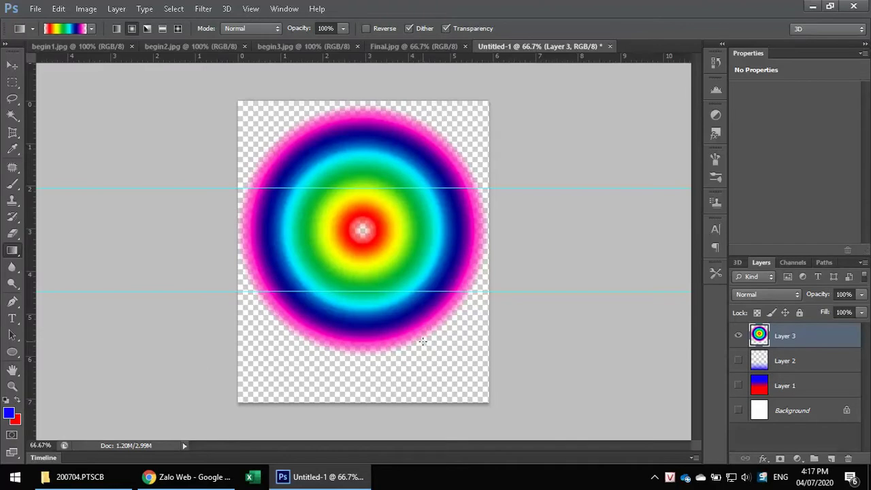
key("ctrl+z")
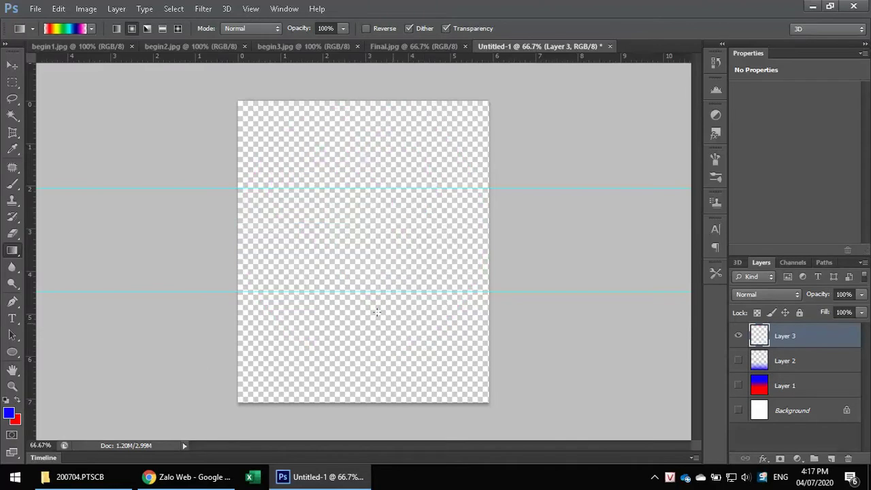
left_click(93, 28)
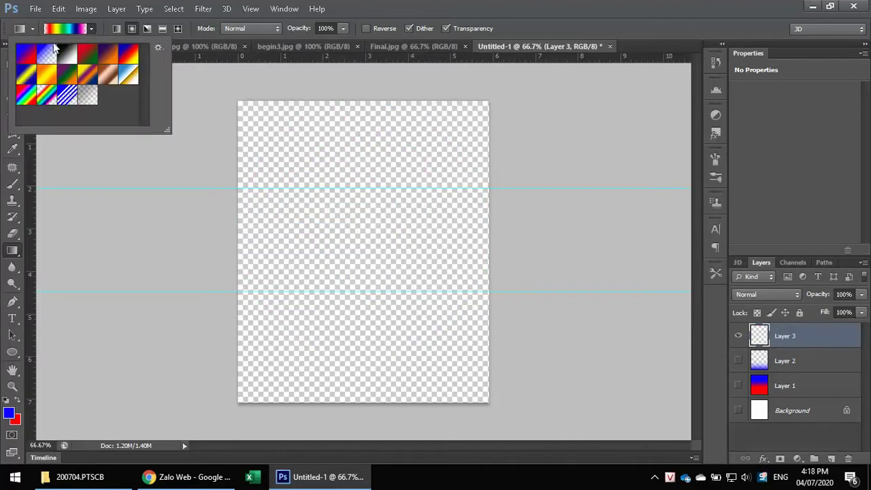
left_click(26, 54)
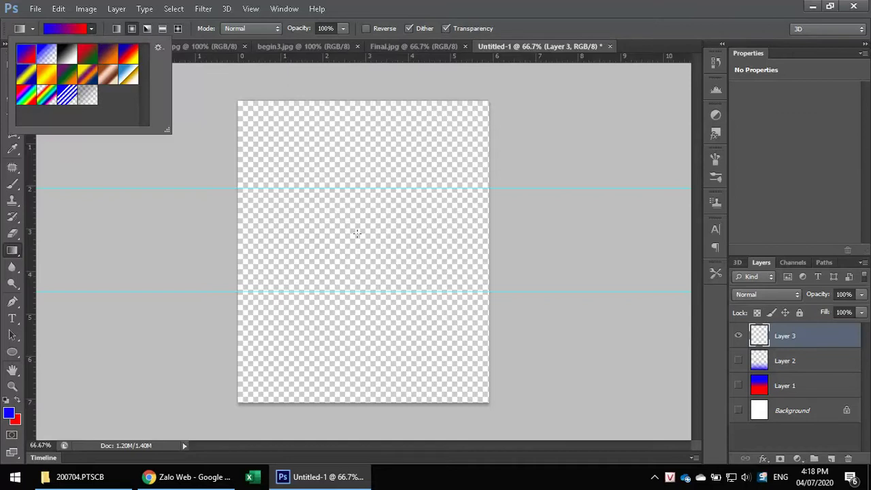
left_click_drag(358, 233, 387, 311)
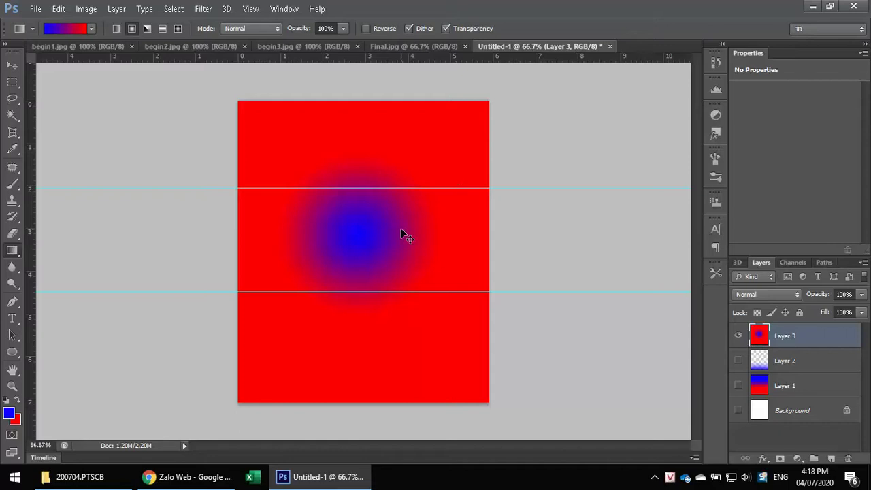
key("ctrl+z")
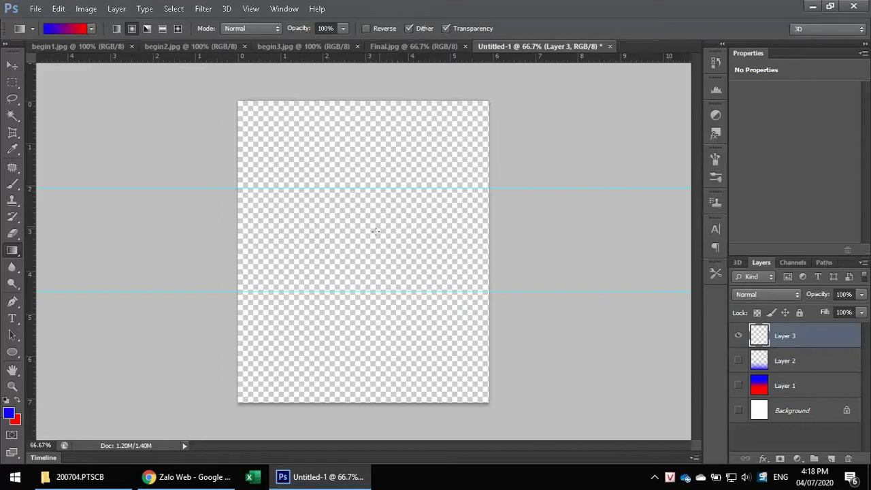
- Try an off-centre radial gradient near the top-right, cancel the save prompt, and undo it
left_click_drag(433, 145, 368, 248)
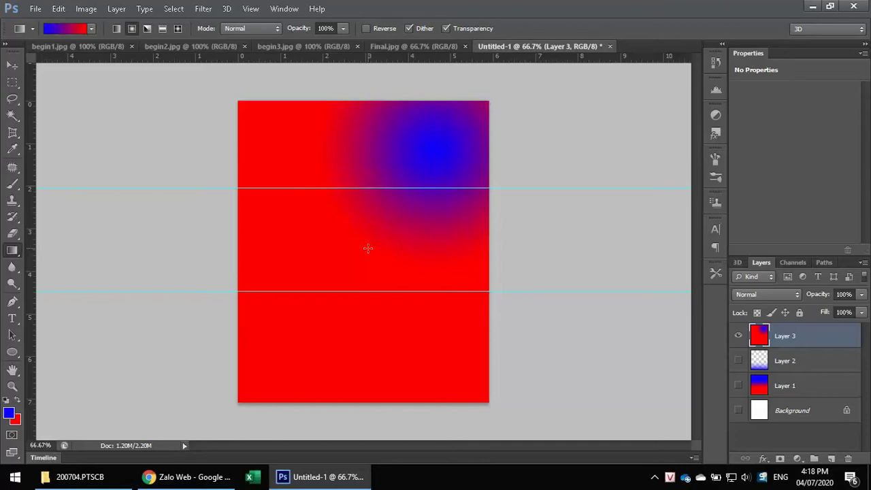
key("ctrl+s")
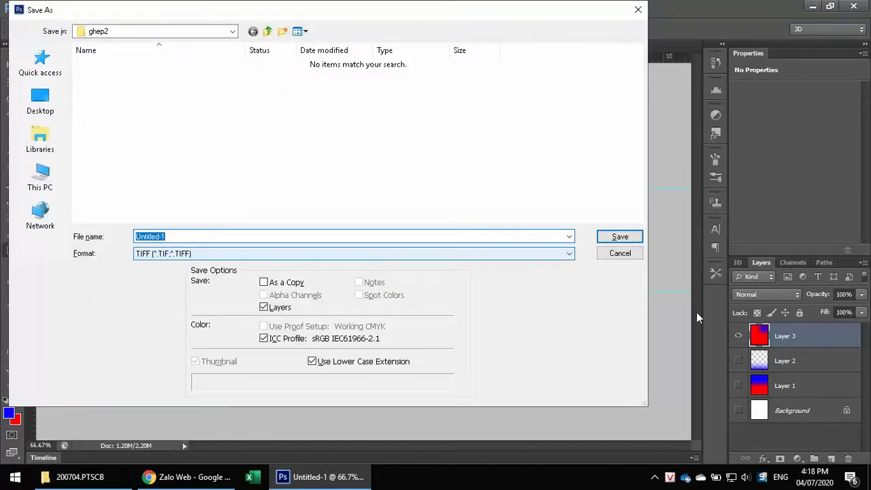
left_click(619, 254)
key("ctrl+z")
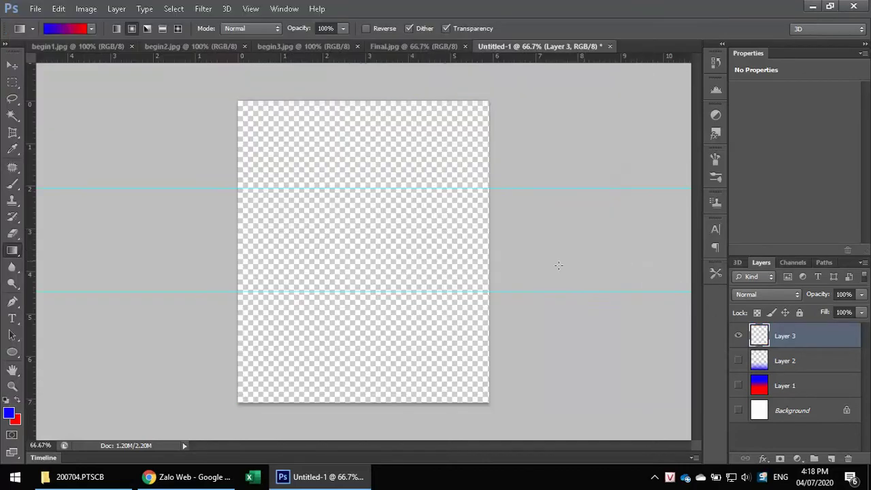
- Swap colours and draw a radial gradient on Layer 3, red at centre fading to blue, redrawn larger
left_click(17, 401)
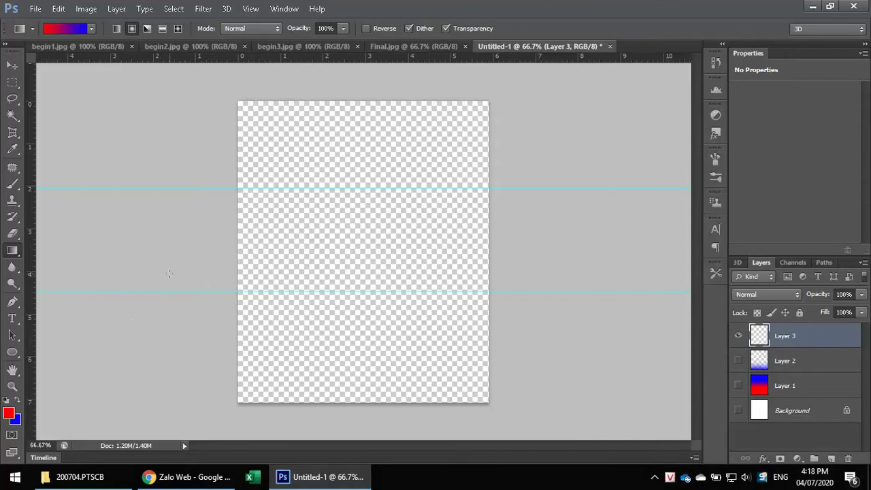
left_click_drag(163, 267, 163, 347)
left_click_drag(369, 235, 359, 348)
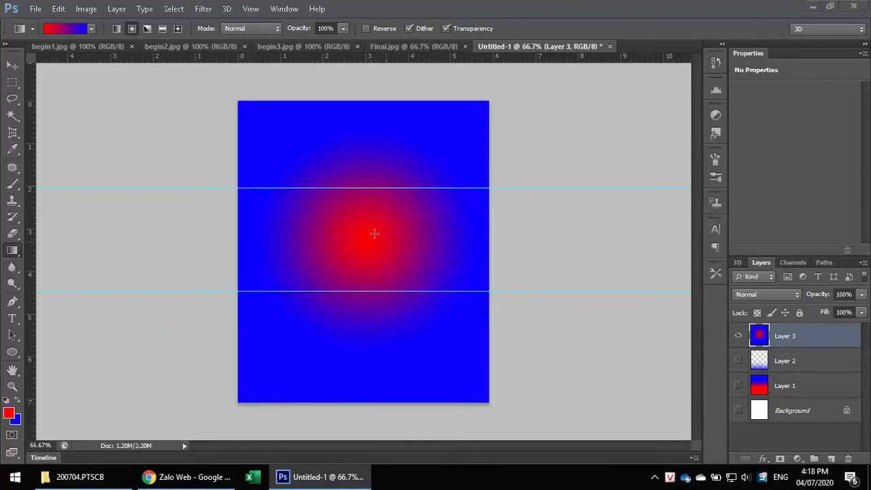
left_click_drag(369, 233, 354, 358)
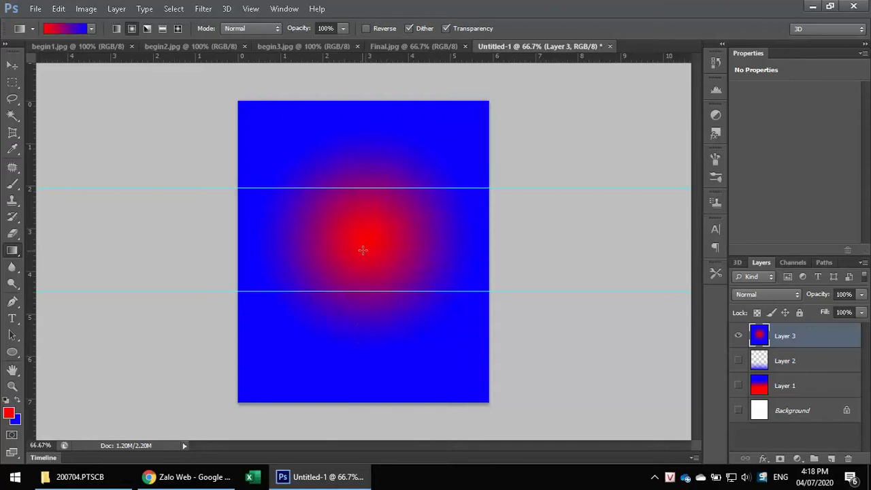
left_click_drag(361, 247, 346, 368)
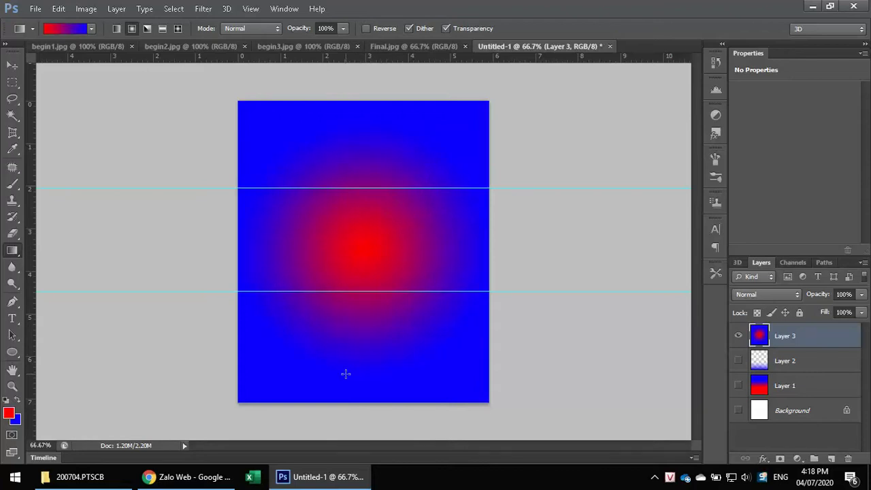
- Hide Layer 3 and fill a new Layer 4 with a red-to-blue angle gradient
left_click(738, 335)
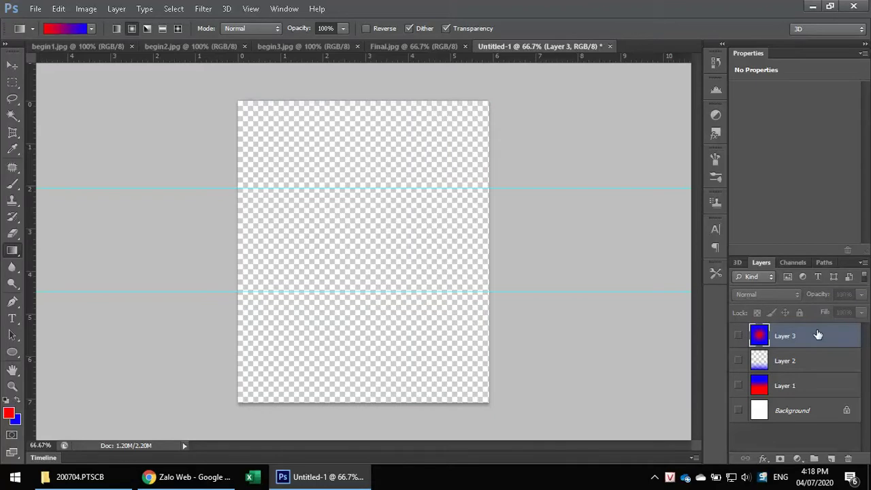
left_click(146, 30)
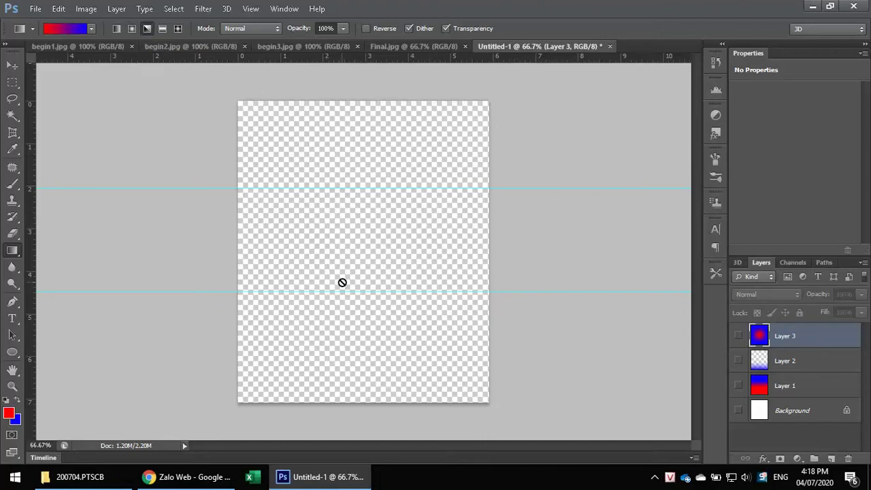
left_click(826, 459)
left_click_drag(381, 241, 407, 305)
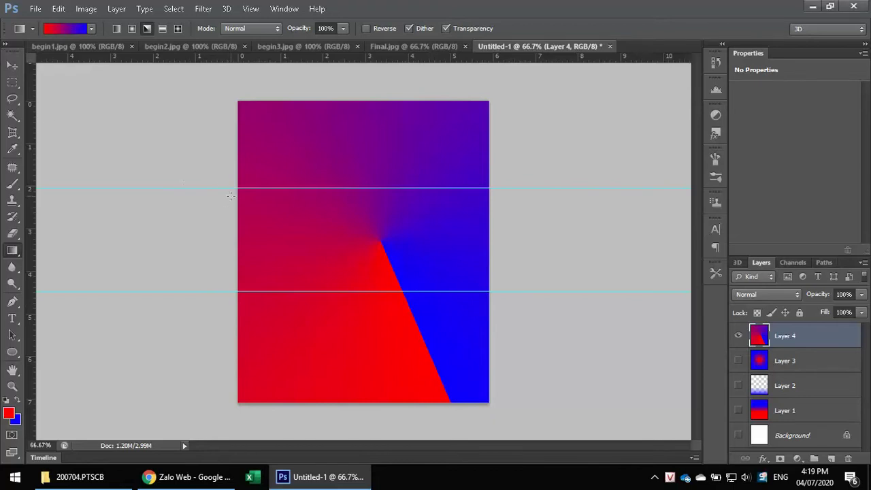
- Drag both horizontal guides back onto the ruler to remove them
key("v")
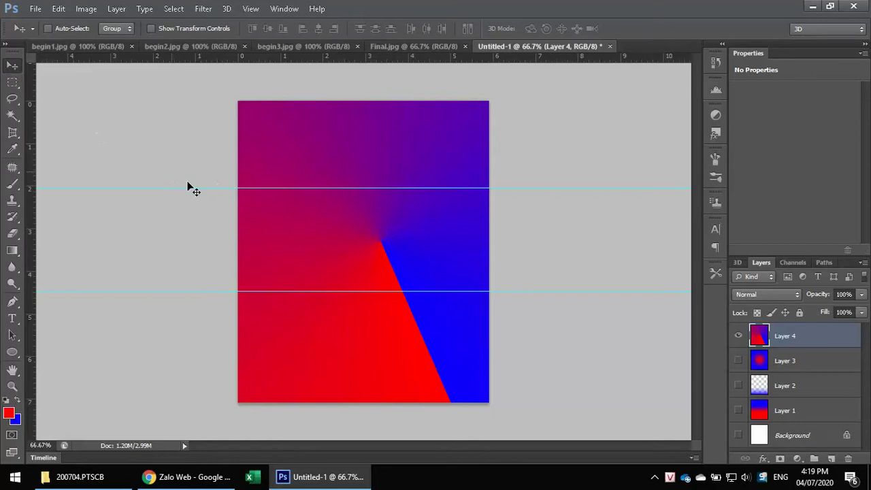
left_click_drag(210, 188, 216, 52)
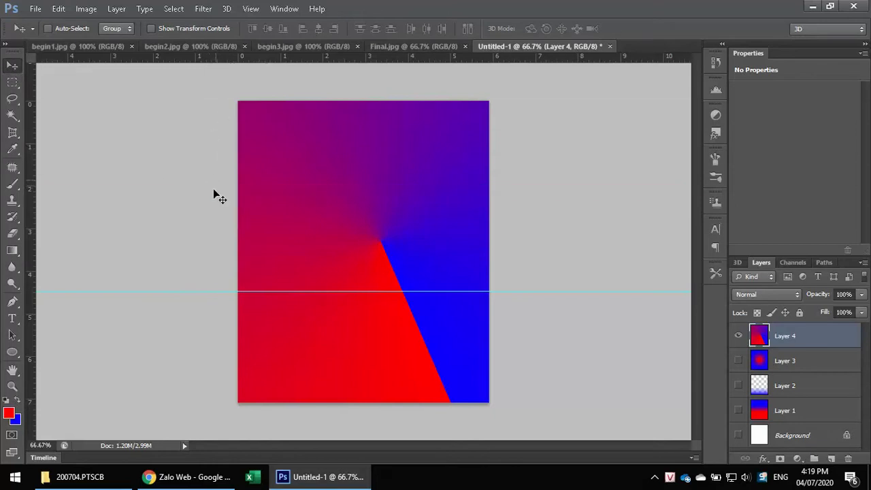
left_click_drag(194, 293, 192, 50)
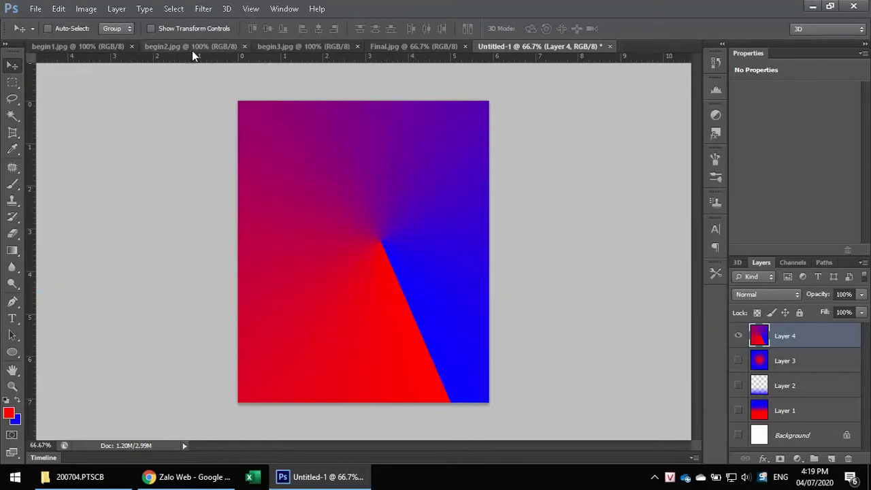
- Hide Layer 4 and fill a new Layer 5 with a reflected gradient: a vertical red band fading to blue
left_click(738, 336)
left_click(832, 459)
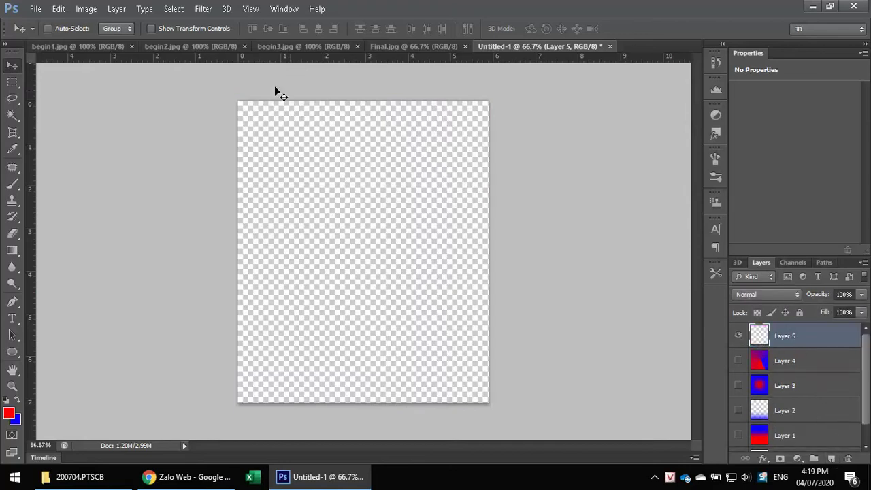
left_click(13, 250)
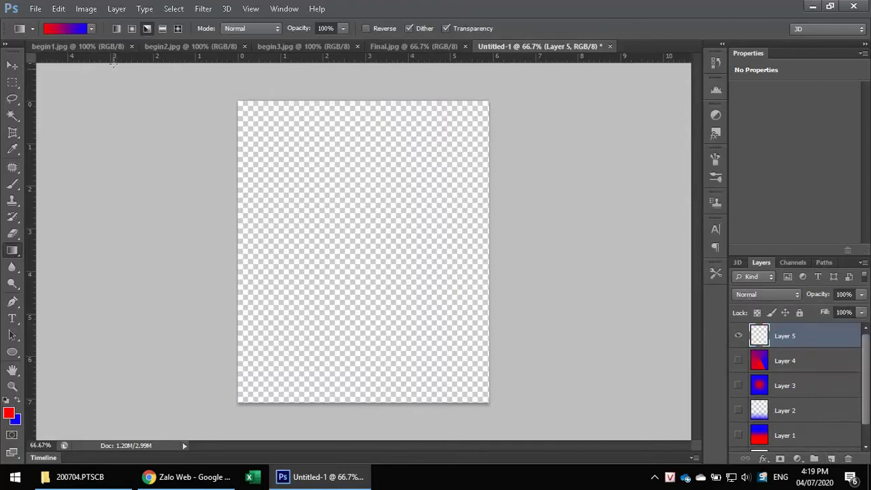
left_click(165, 29)
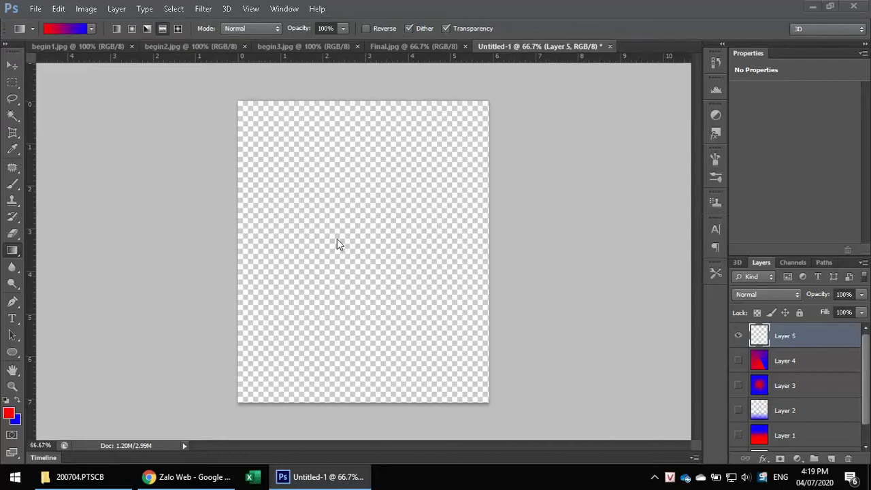
left_click_drag(333, 240, 413, 244)
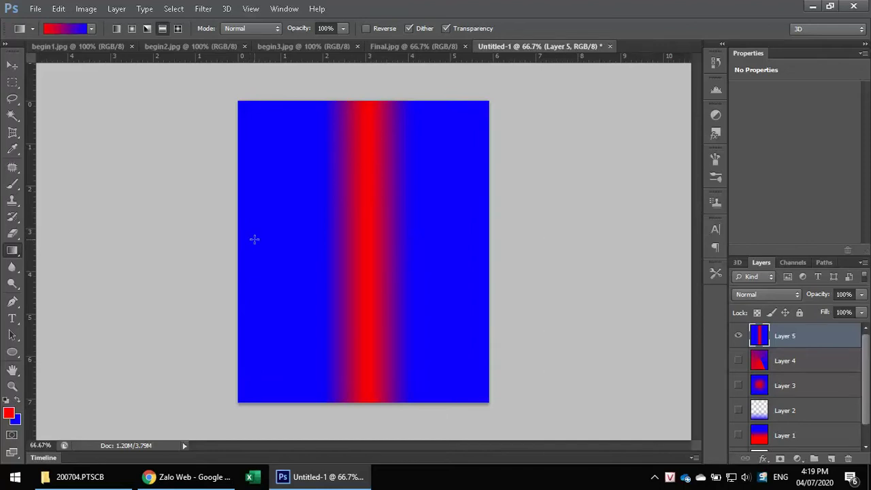
- Redraw Layer 5 as a large red-centred diamond gradient on blue, then open the History panel
left_click(178, 29)
left_click_drag(391, 273, 406, 306)
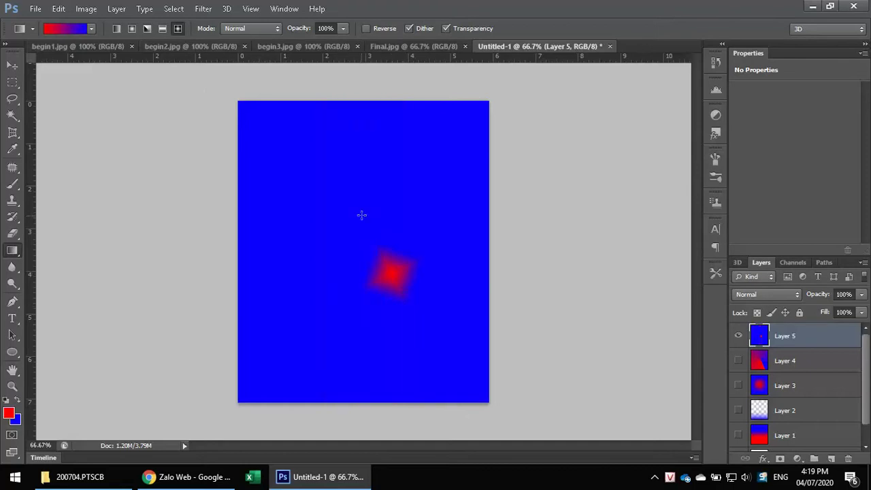
left_click_drag(344, 196, 376, 255)
left_click_drag(361, 206, 409, 301)
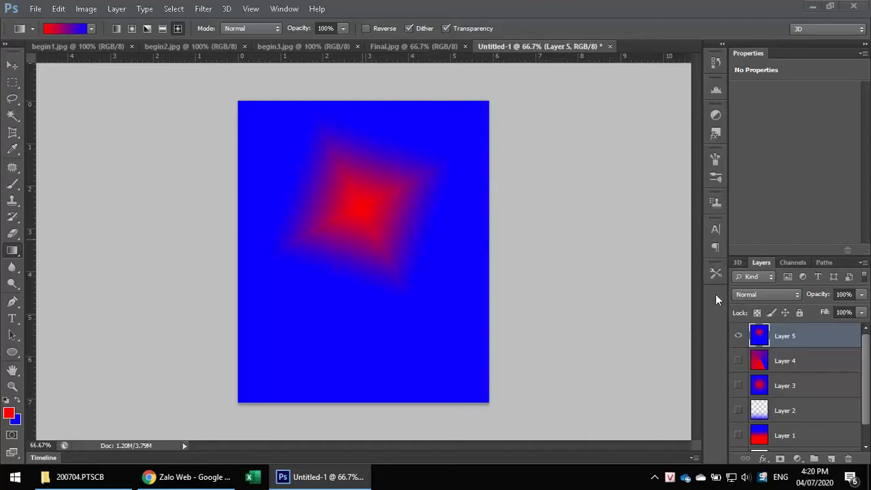
left_click(621, 179)
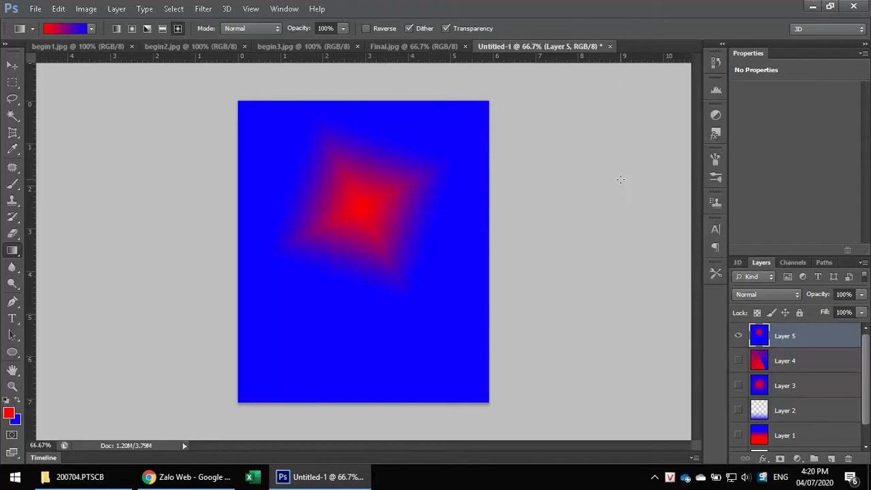
left_click(715, 62)
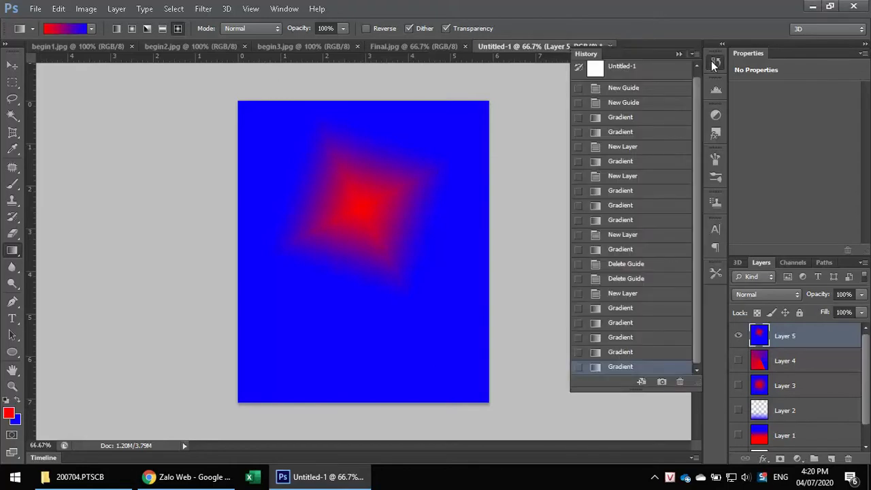
- Revert Untitled-1 to its blank snapshot with a fresh empty Layer 1, then switch to begin3.jpg
left_click(645, 73)
left_click(631, 94)
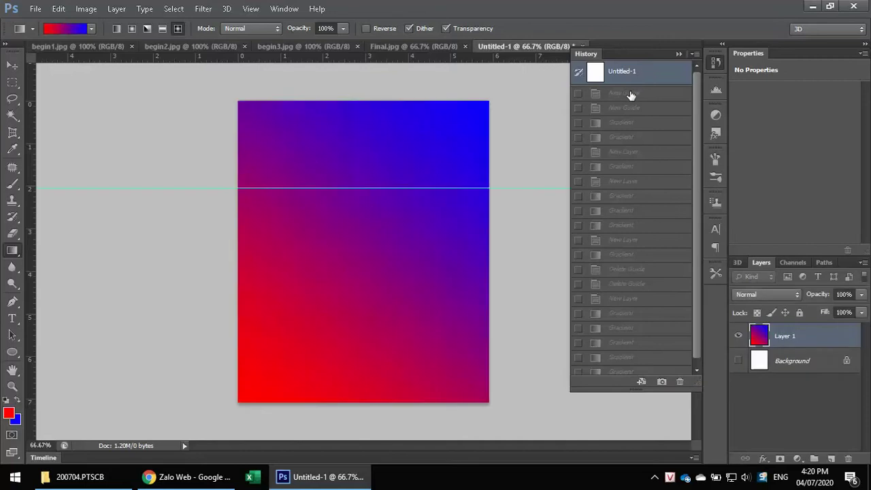
left_click(634, 76)
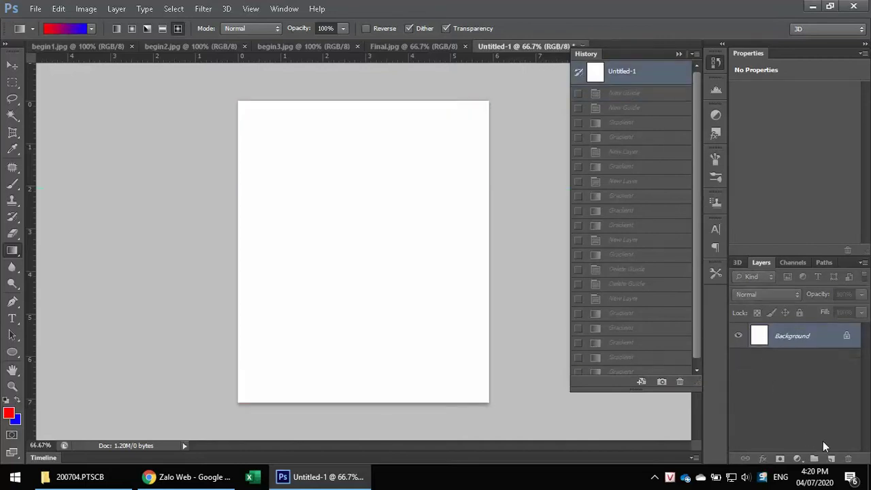
left_click(831, 458)
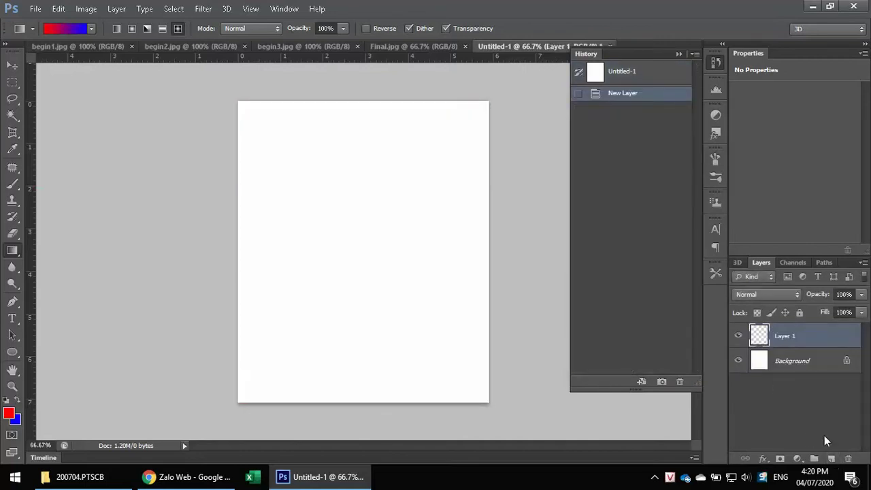
left_click(717, 63)
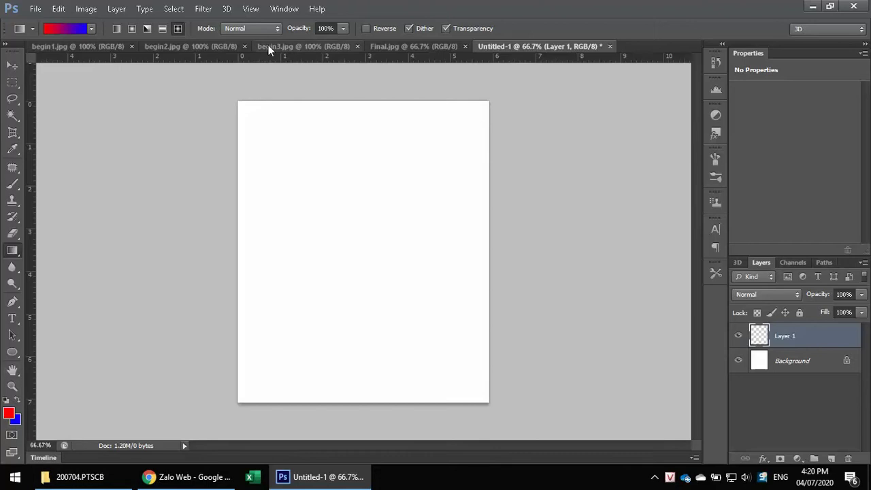
left_click(307, 46)
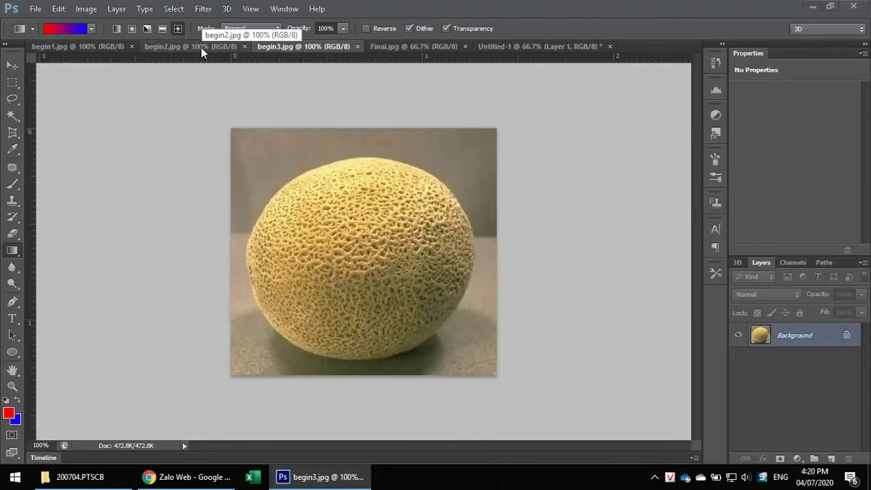
- Sample pale yellow #fcee95 from Final.jpg as the foreground colour, then return to Untitled-1
left_click(426, 46)
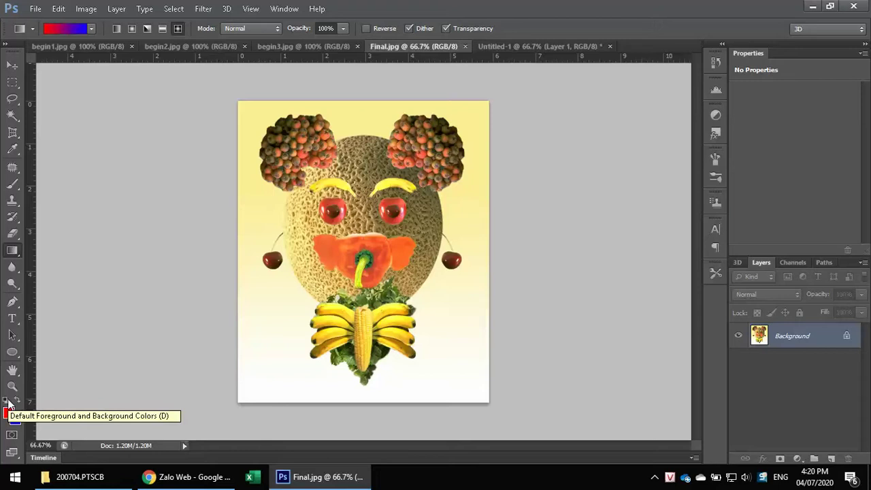
left_click(7, 401)
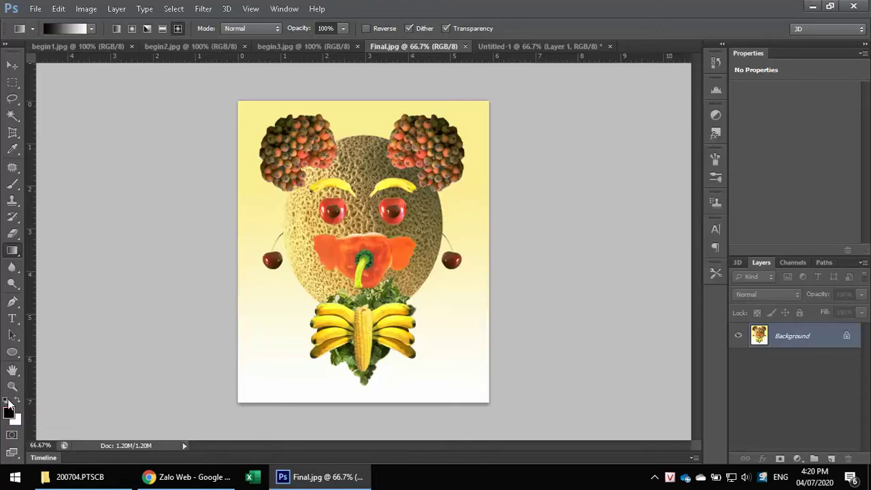
left_click(9, 411)
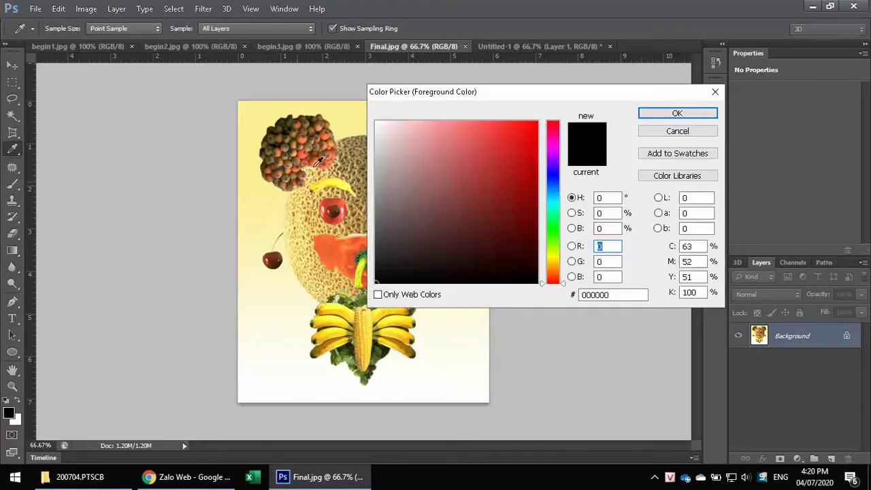
left_click(243, 104)
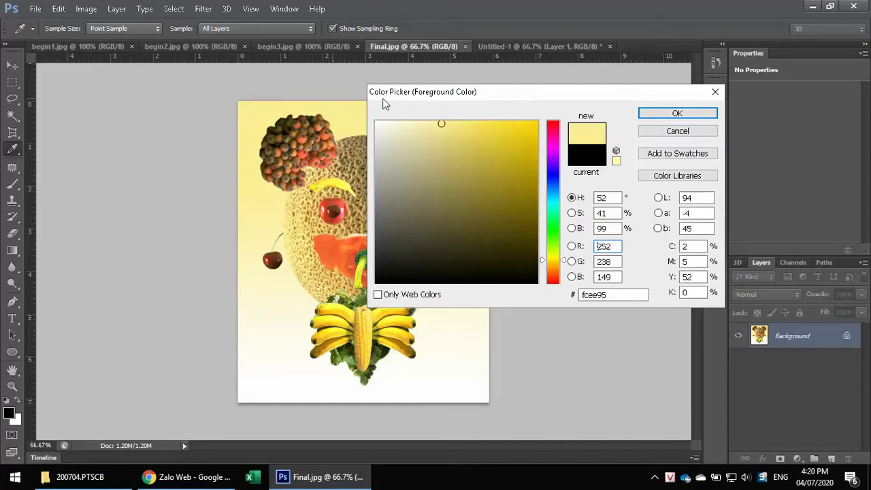
left_click(654, 114)
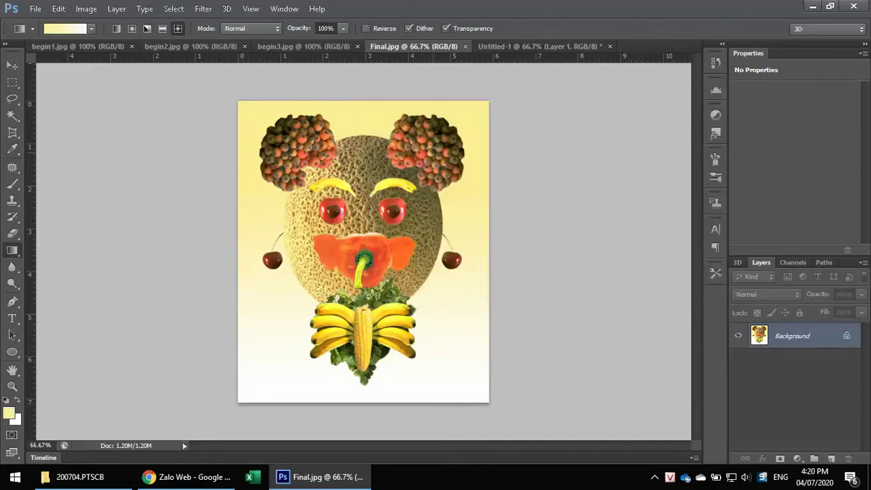
left_click(553, 46)
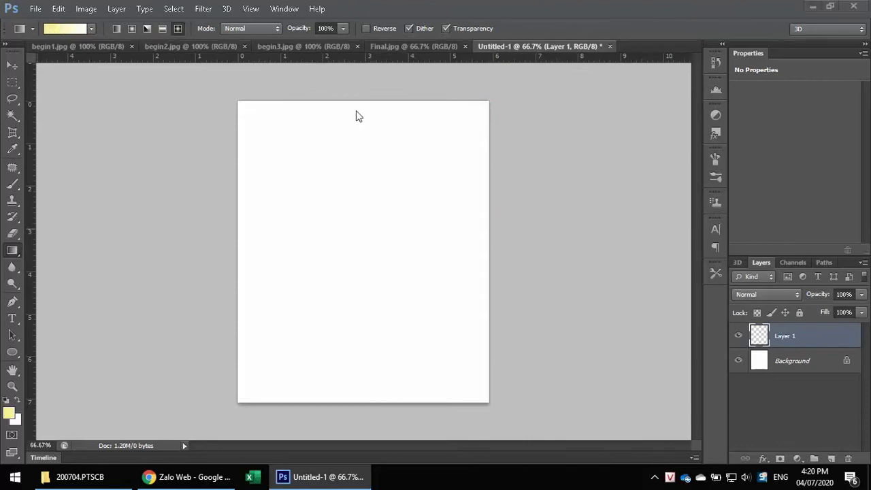
- Undo the stray radial gradients, then fill Layer 1 with a top-to-bottom yellow-to-white linear gradient
left_click_drag(357, 101, 359, 364)
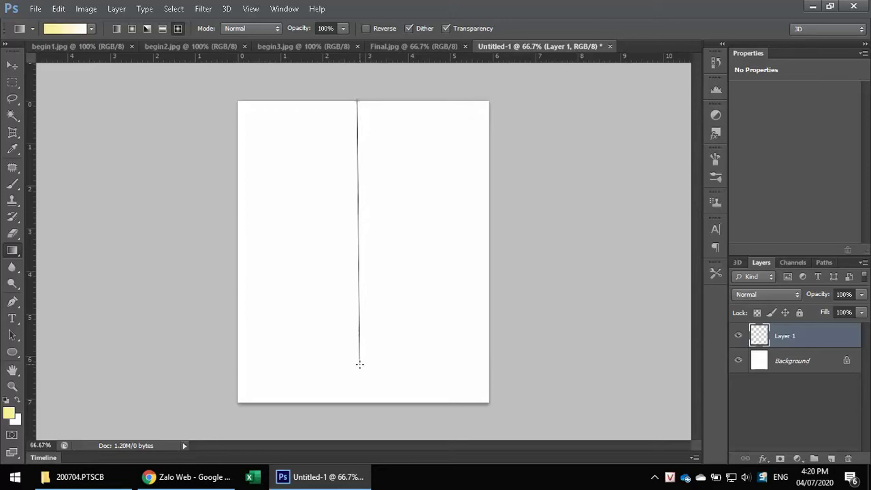
mouse_move(360, 365)
left_mouse_down()
mouse_move(456, 350)
mouse_move(359, 387)
left_mouse_up()
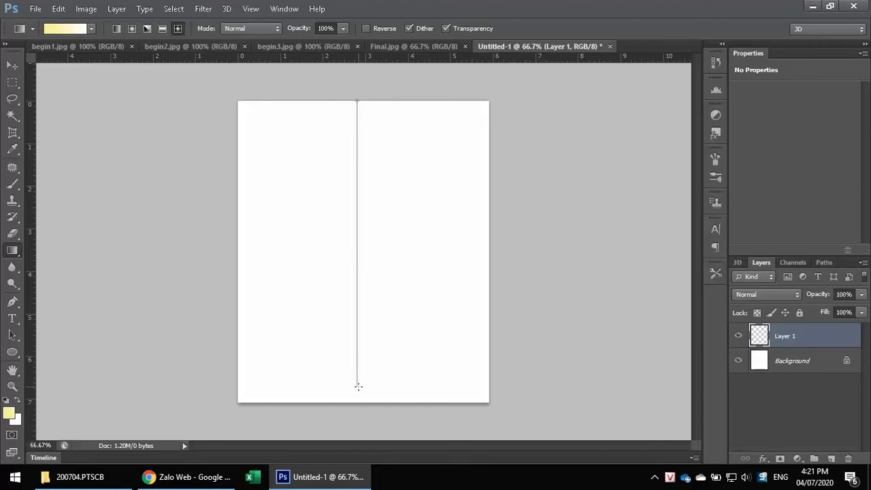
left_click_drag(358, 387, 362, 400)
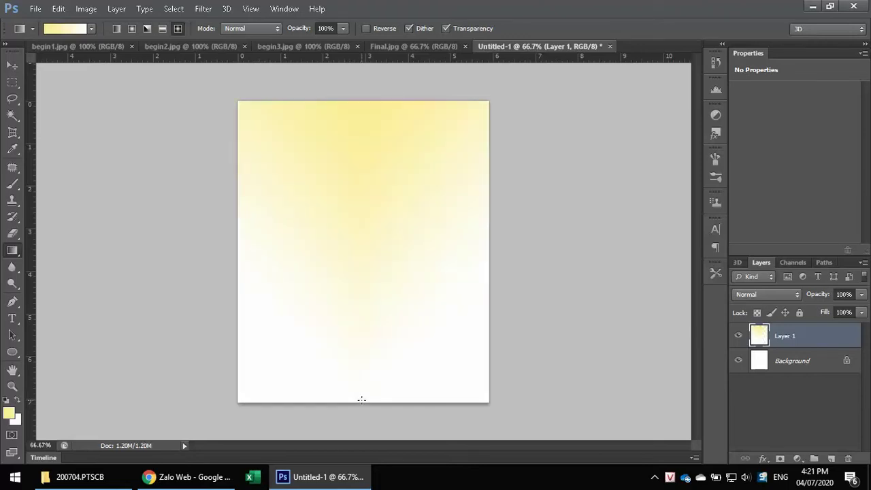
key("ctrl+z")
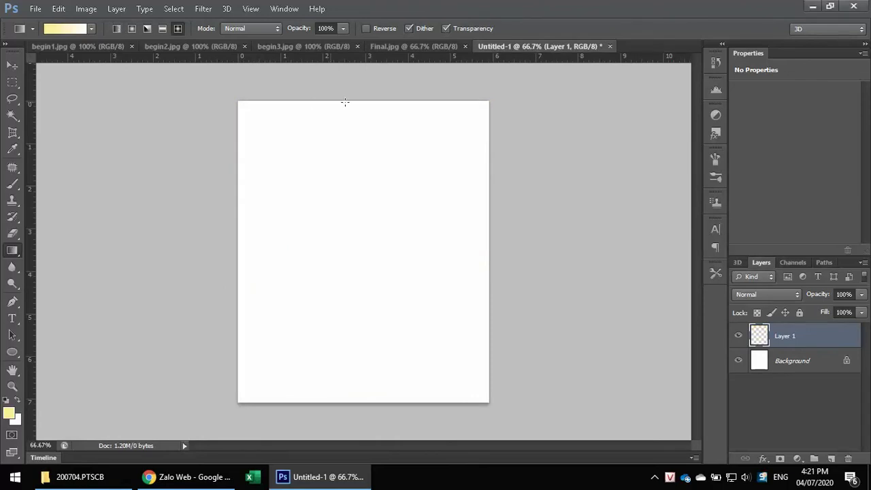
left_click_drag(365, 101, 368, 399)
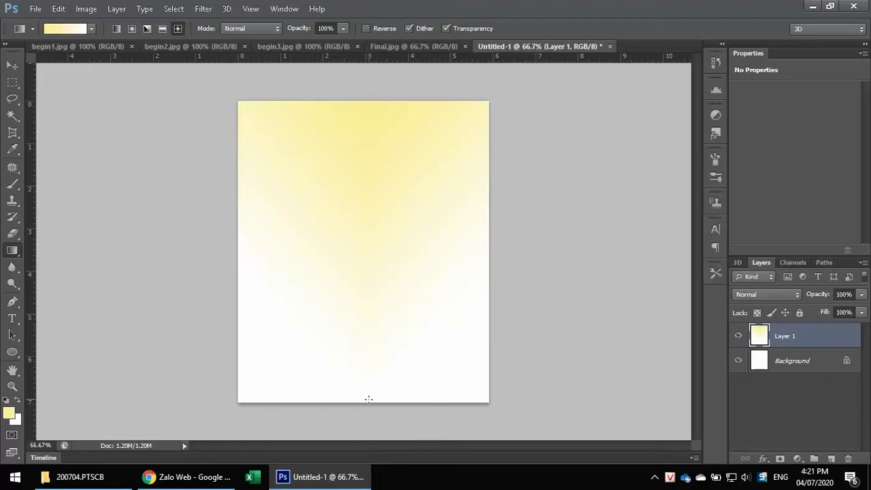
key("ctrl+z")
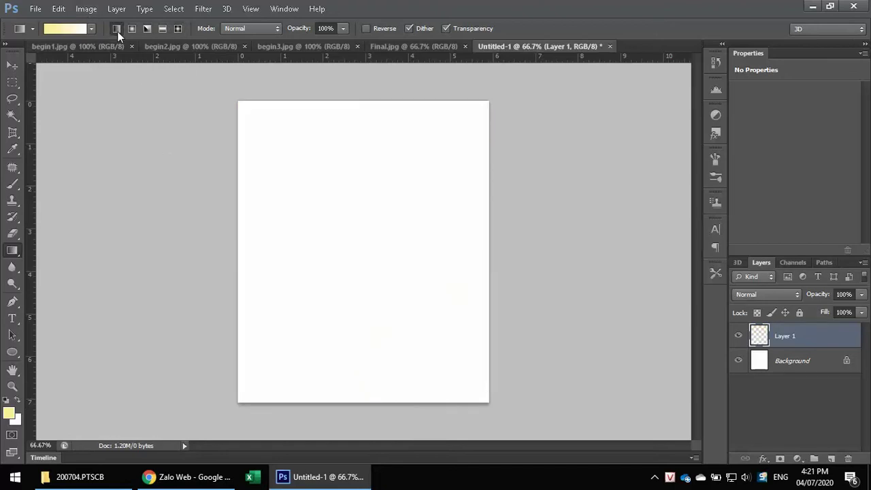
left_click(117, 30)
left_click_drag(360, 101, 367, 399)
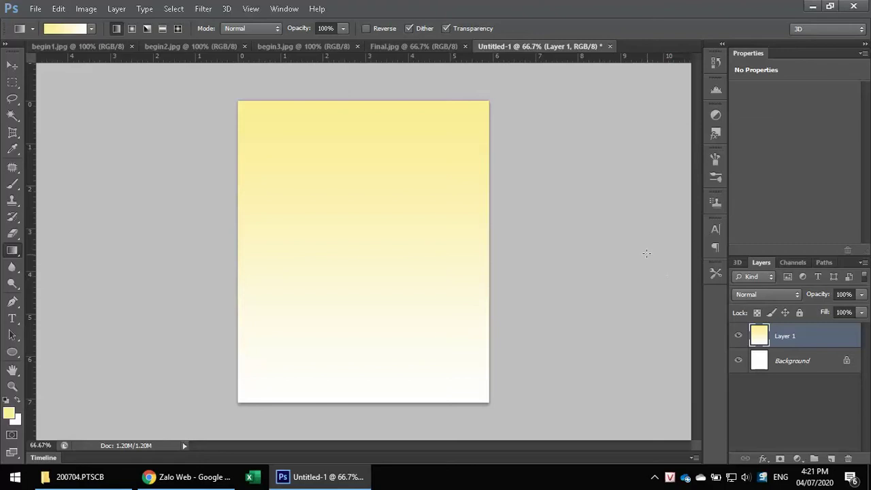
- Switch back and forth between Final.jpg and Untitled-1 to compare them
left_click(411, 48)
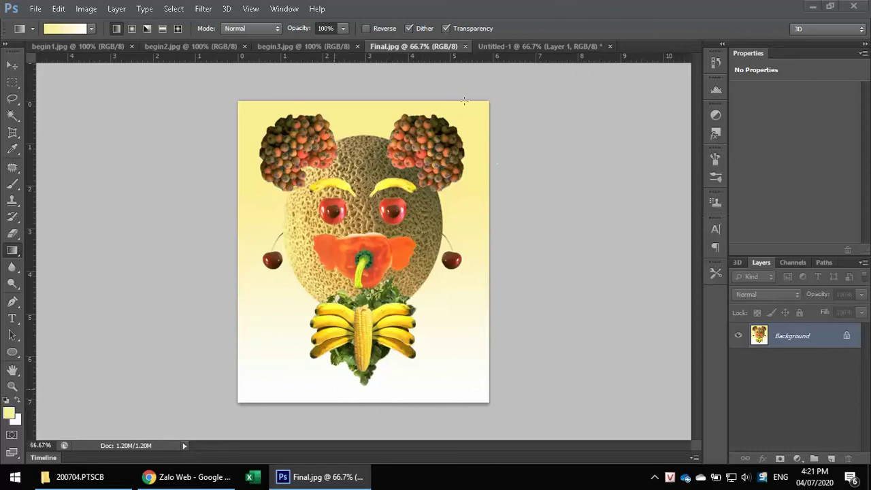
left_click(541, 43)
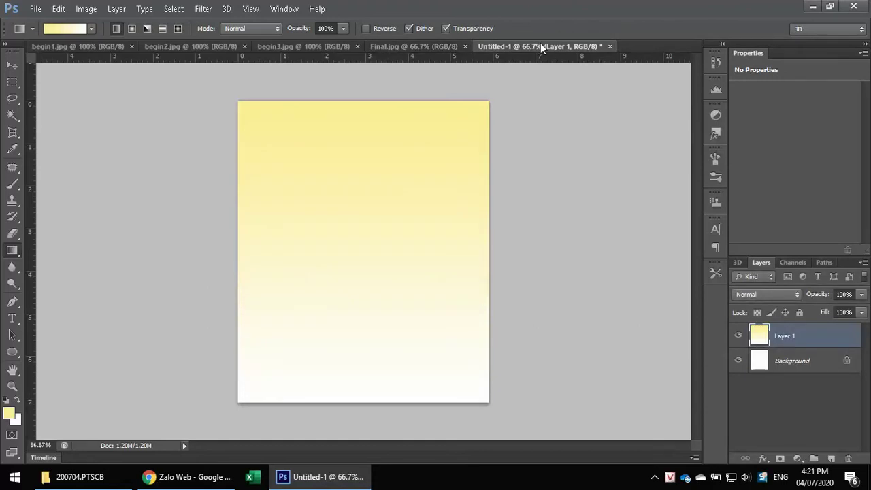
left_click(395, 46)
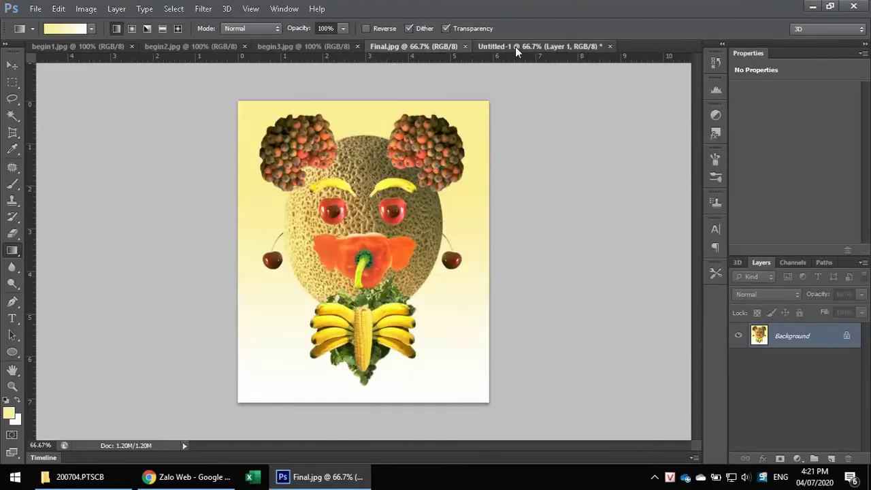
left_click(516, 46)
- Browse the New document size presets without creating one, then select all of Final.jpg
left_click(34, 9)
left_click(41, 19)
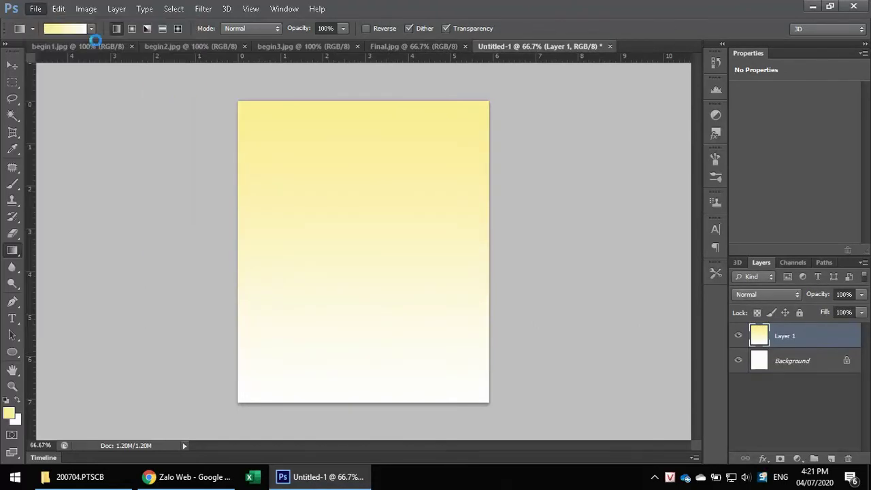
left_click(551, 195)
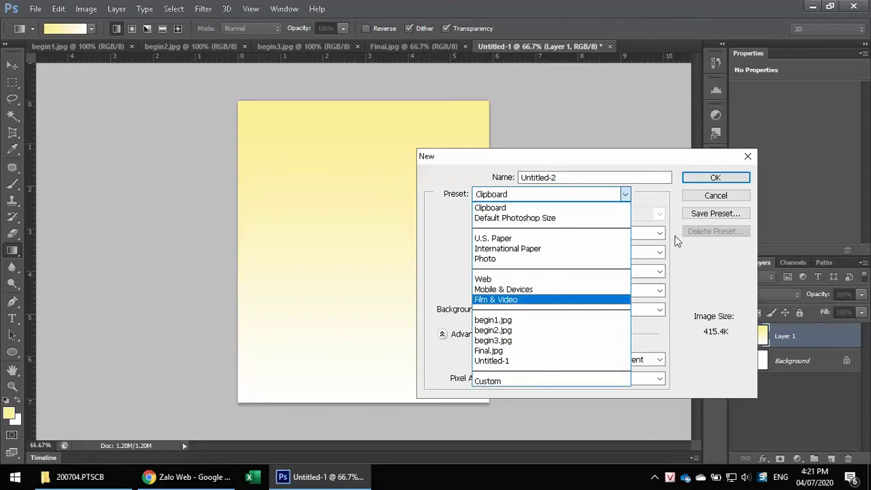
left_click(704, 197)
left_click(708, 196)
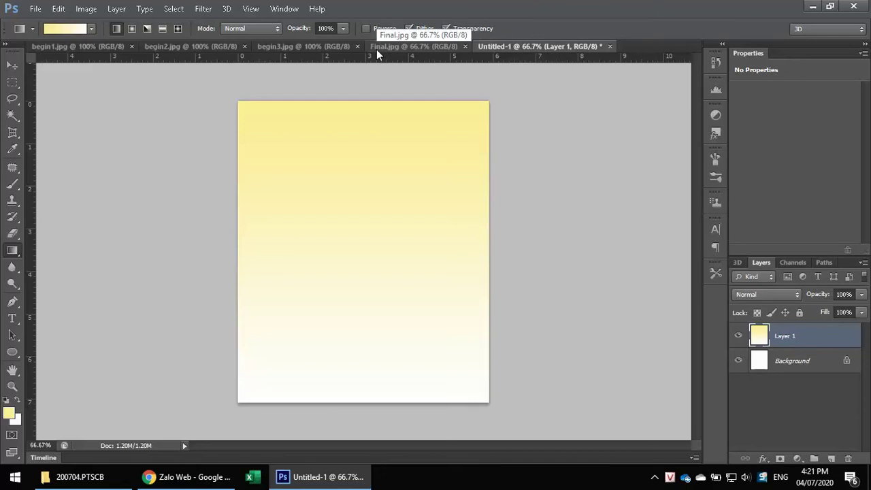
left_click(377, 49)
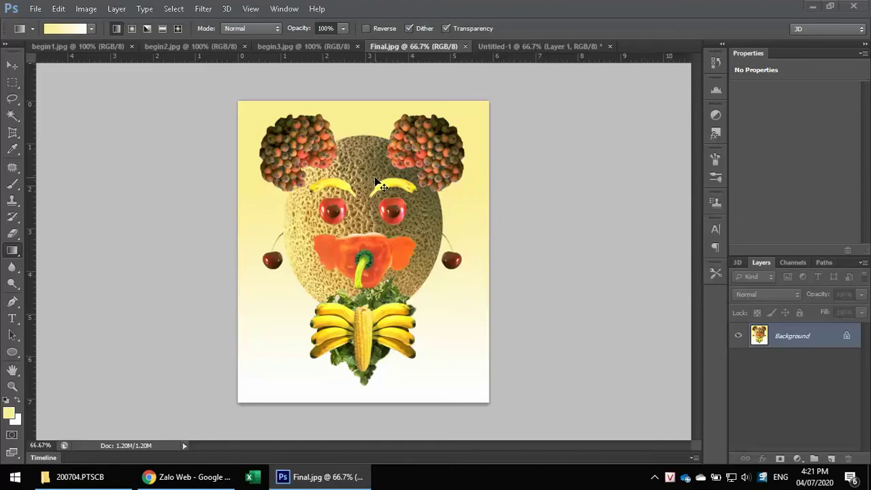
key("ctrl+a")
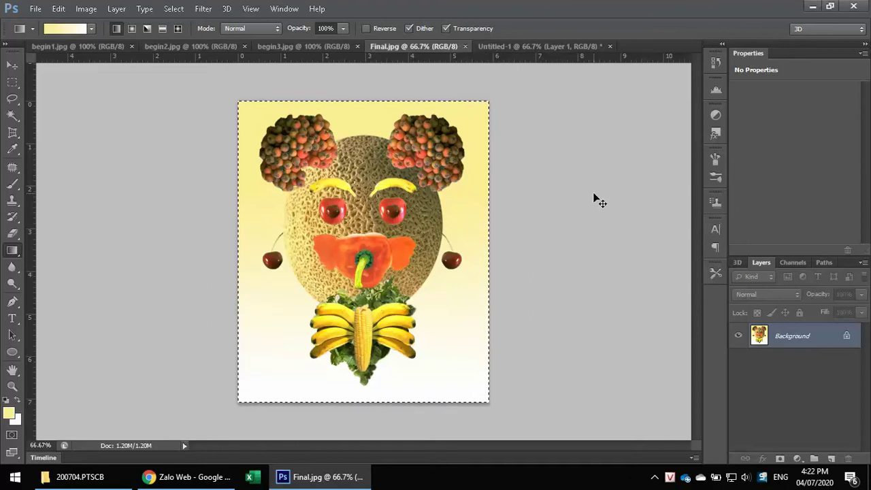
- Create a 591 × 709 px Untitled-2 from the Clipboard preset and paste the fruit face as Layer 1
left_click(36, 8)
left_click(36, 8)
key("ctrl+n")
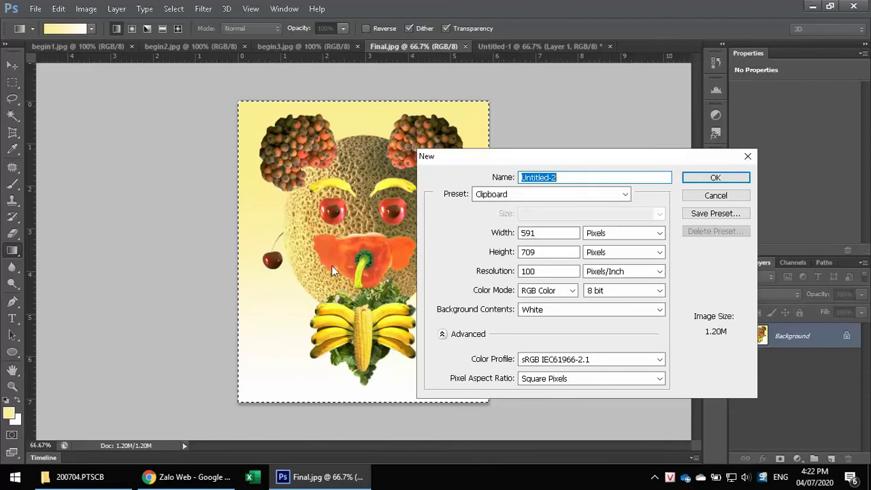
left_click(712, 178)
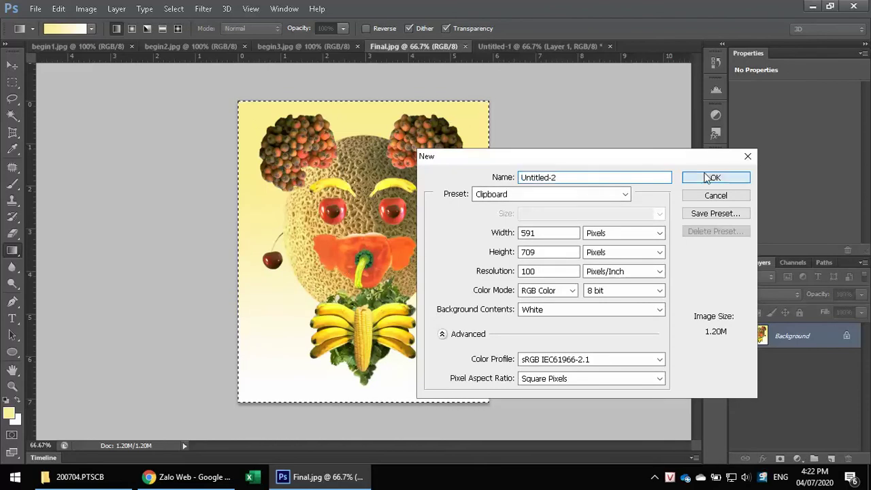
key("ctrl+v")
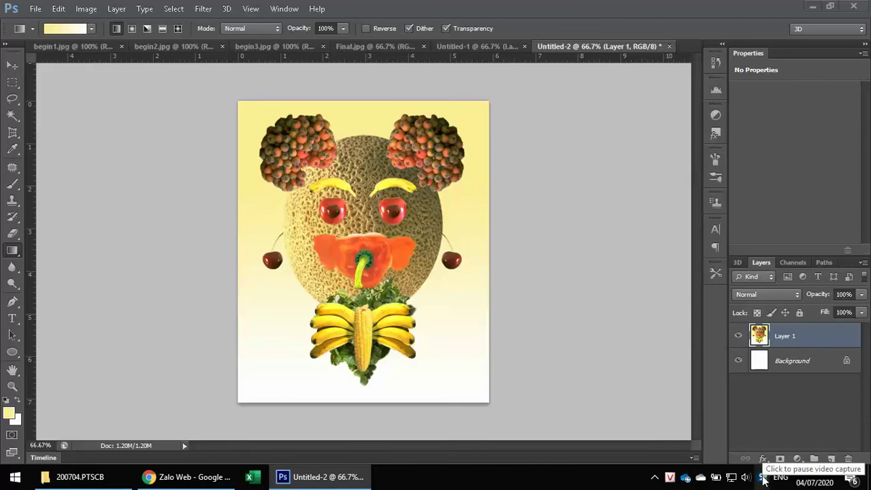
left_click(543, 266)
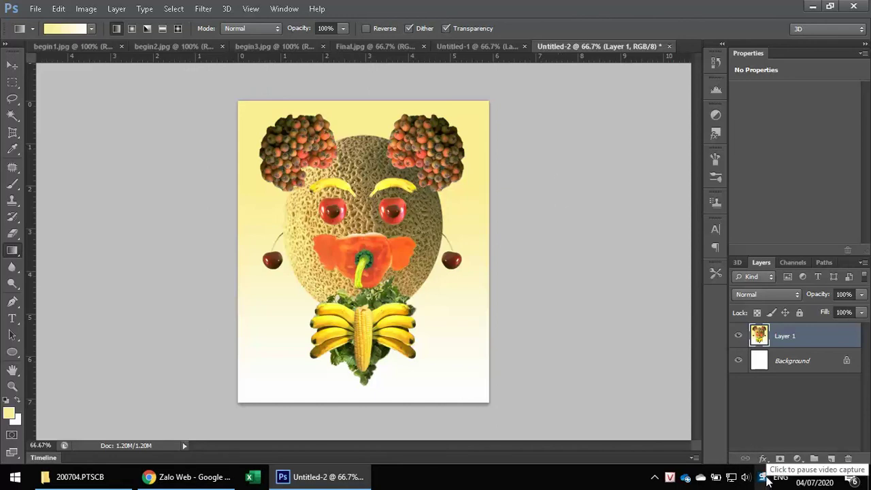
left_click(764, 478)
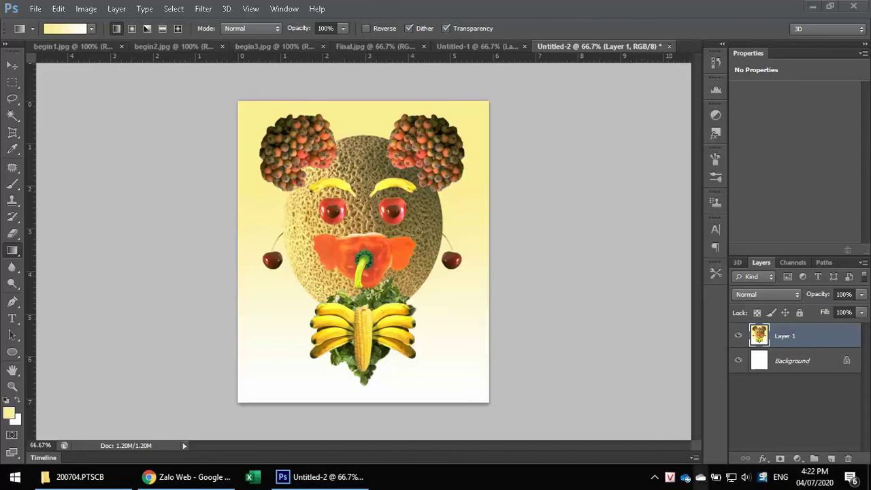
left_click(655, 477)
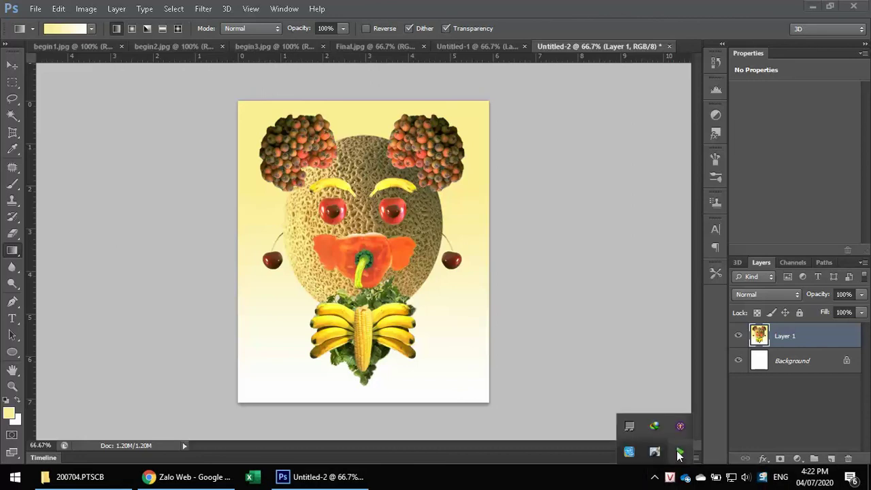
right_click(680, 454)
left_click(711, 373)
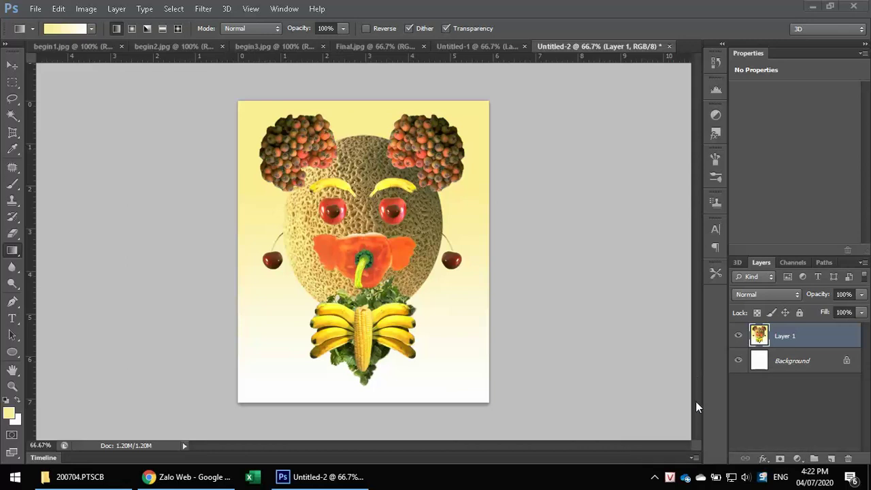